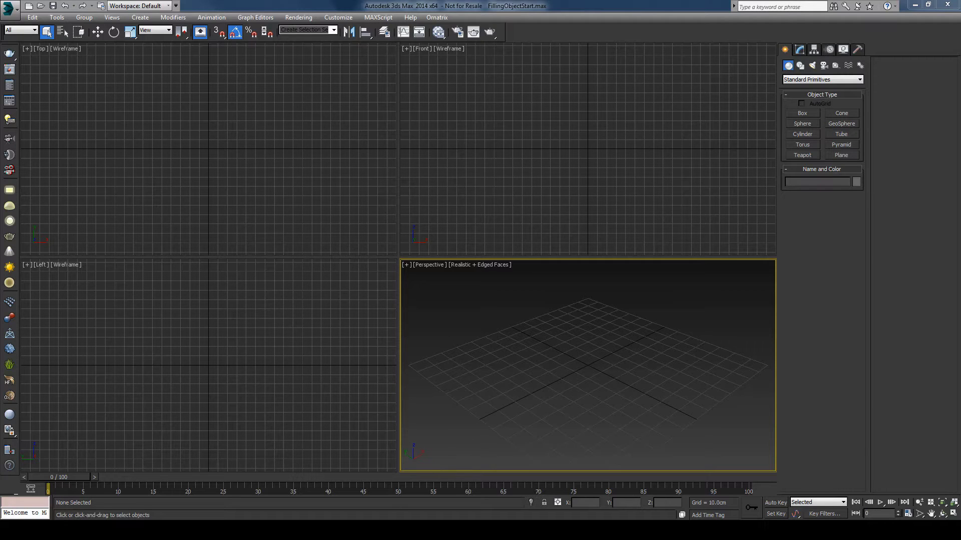
Bring the VLC window playing FillingObject_v02.mov to the front over the 3ds Max viewports
{"action": "key", "text": "alt+Tab"}
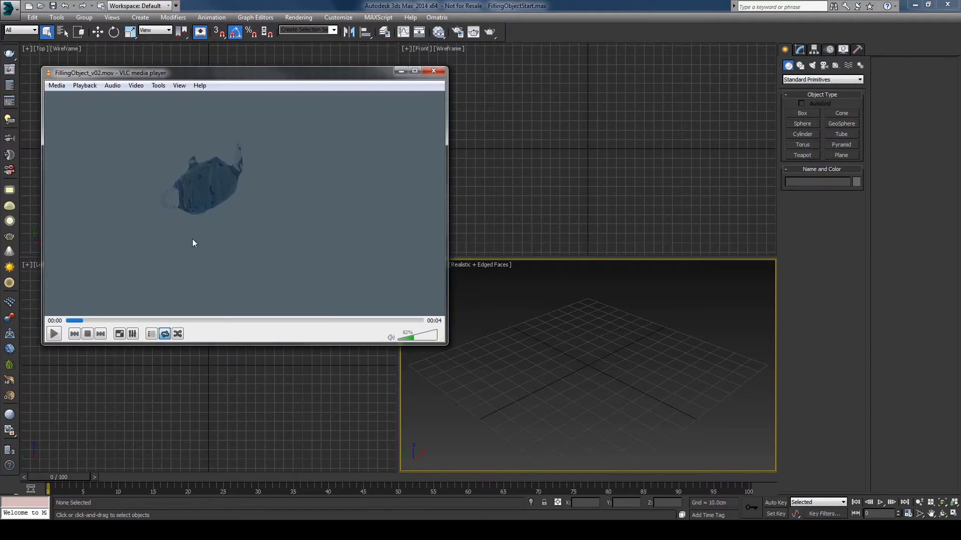
Play the reference clip, replay it from the start, and pause it at 00:02
{"action": "left_click", "coordinate": [56, 336]}
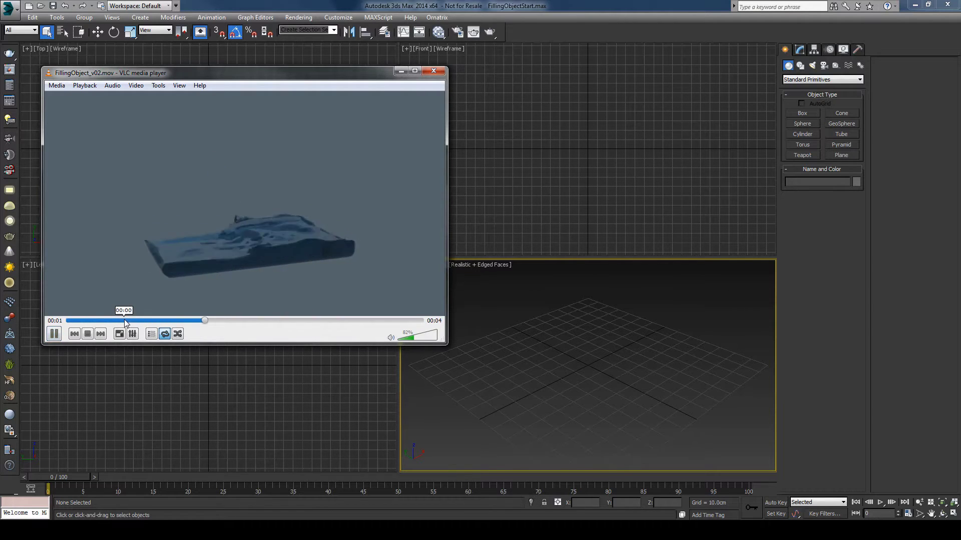
{"action": "left_click", "coordinate": [78, 321]}
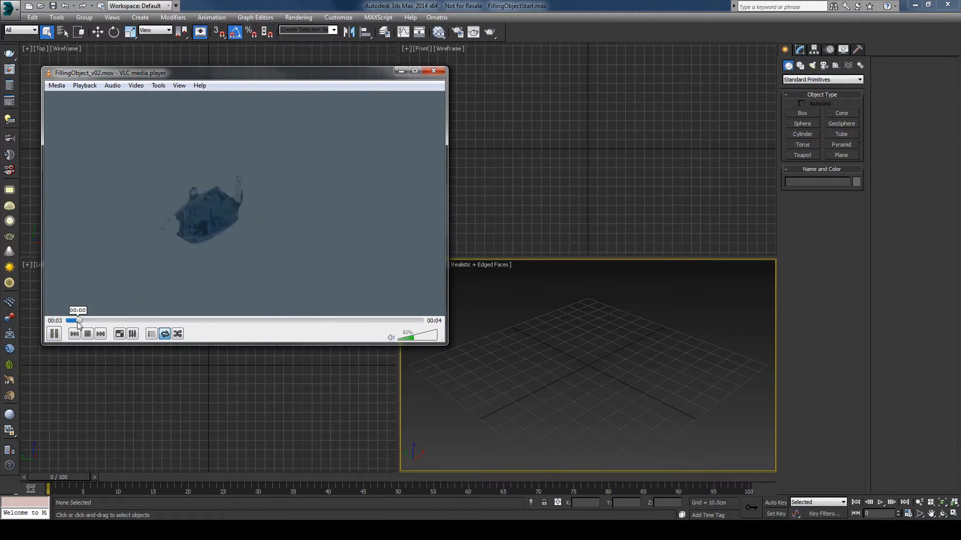
{"action": "key", "text": "space"}
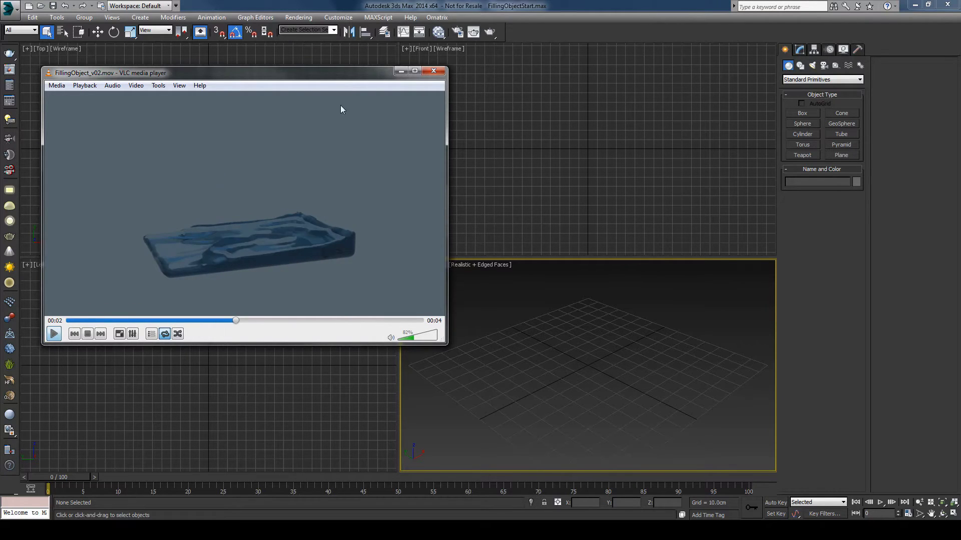
Minimize VLC and draw a PHXSimulator grid from the PhoenixFD object category
{"action": "left_click", "coordinate": [402, 71]}
{"action": "left_click", "coordinate": [804, 80]}
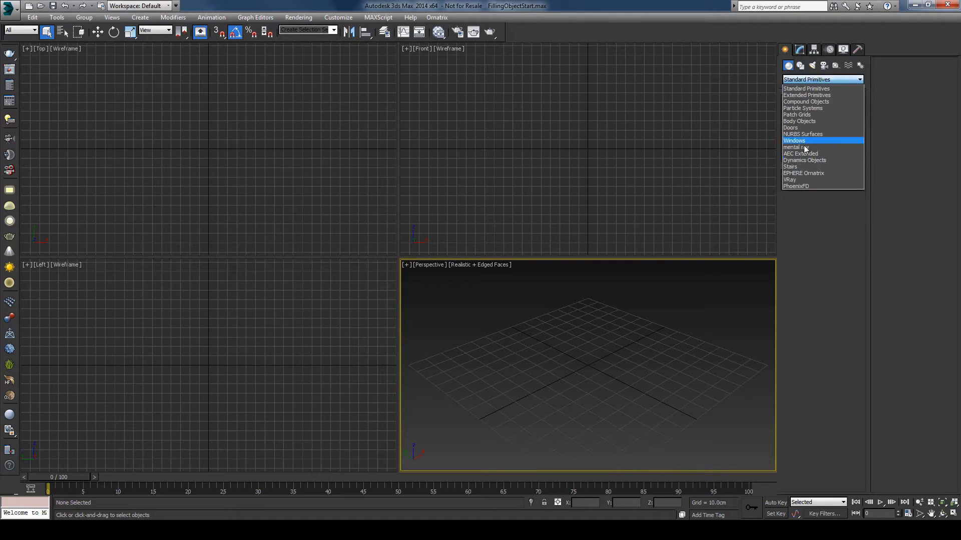
{"action": "left_click", "coordinate": [806, 186]}
{"action": "left_click", "coordinate": [800, 114]}
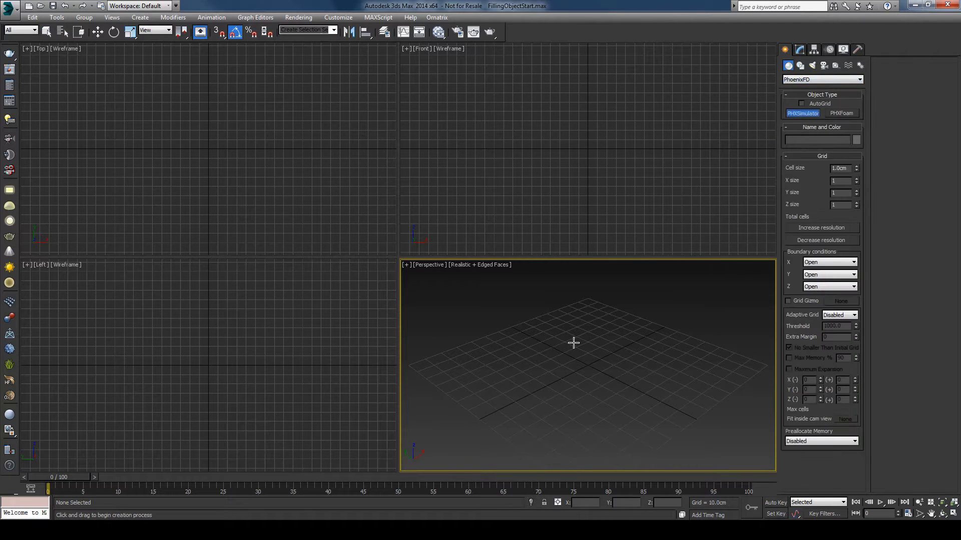
{"action": "left_click_drag", "start_coordinate": [615, 317], "coordinate": [547, 422]}
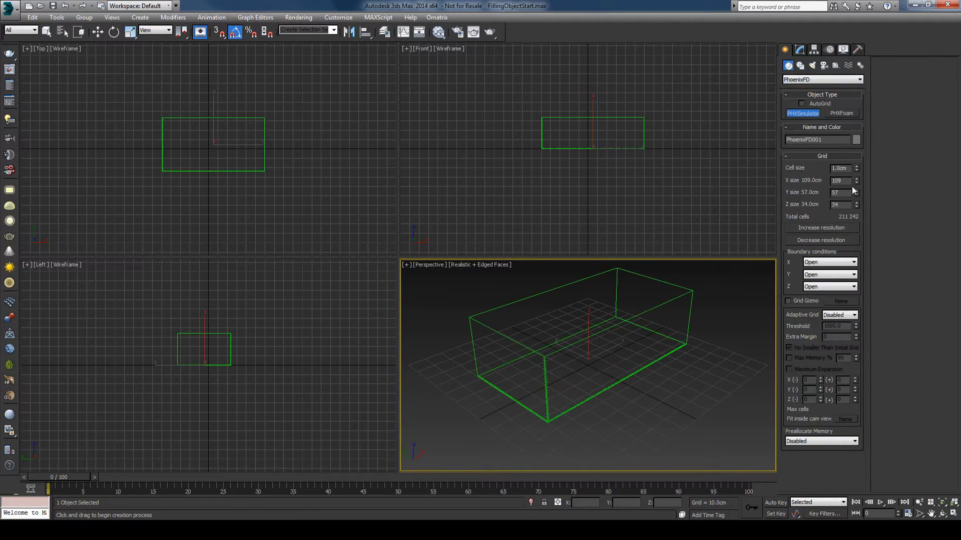
Set the simulator grid's X/Y/Z size to 75, 50 and 50 cells
{"action": "double_click", "coordinate": [839, 181]}
{"action": "type", "text": "75"}
{"action": "key", "text": "Tab"}
{"action": "type", "text": "50"}
{"action": "key", "text": "Tab"}
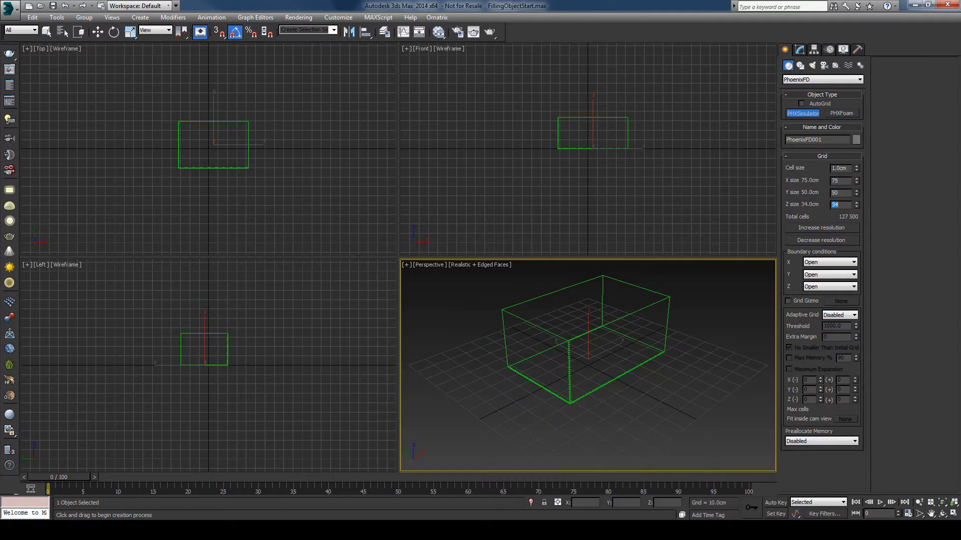
{"action": "type", "text": "50"}
{"action": "key", "text": "Tab"}
Maximize the Perspective view, zero the grid's Y position, and frame the grid
{"action": "key", "text": "alt+w"}
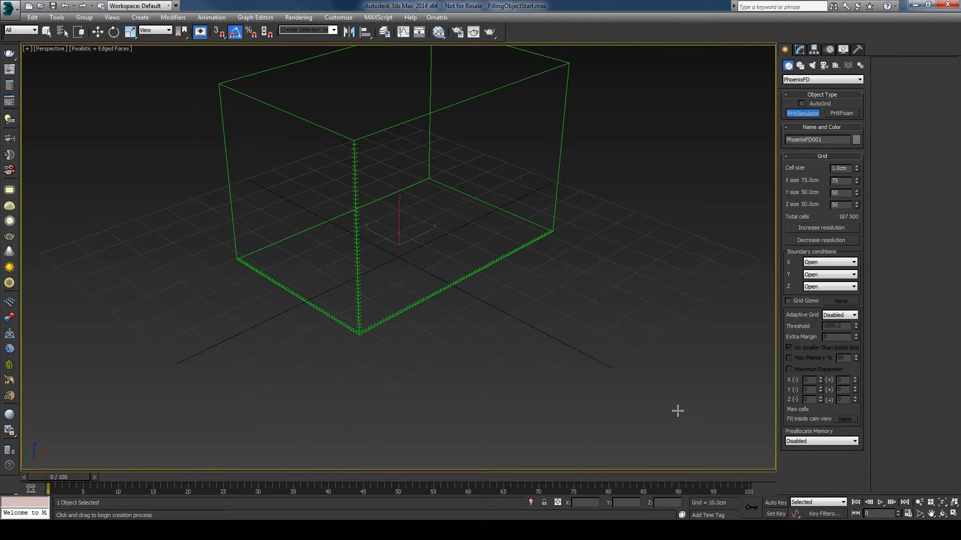
{"action": "key", "text": "w"}
{"action": "right_click", "coordinate": [643, 504]}
{"action": "key", "text": "z"}
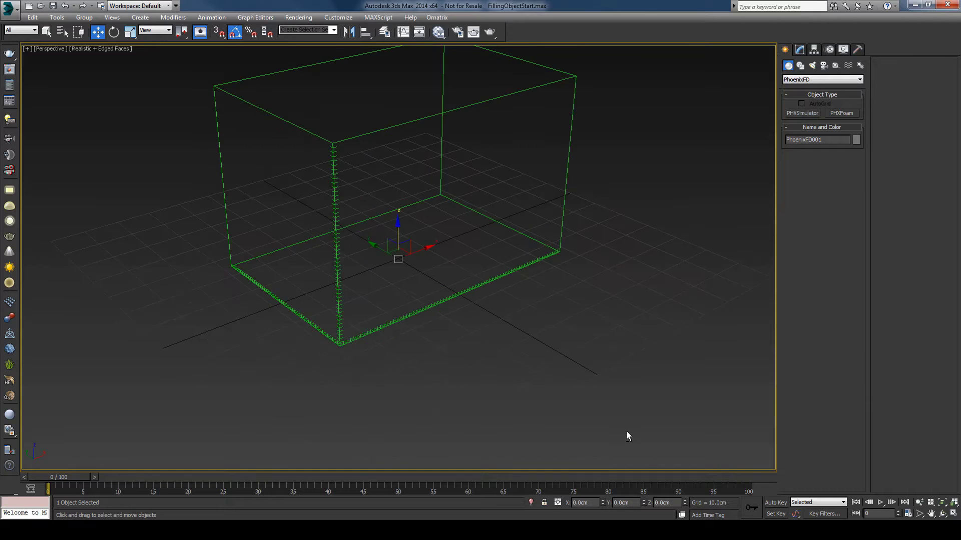
Create a Teapot from Standard Primitives inside the Phoenix grid box
{"action": "left_click", "coordinate": [822, 80]}
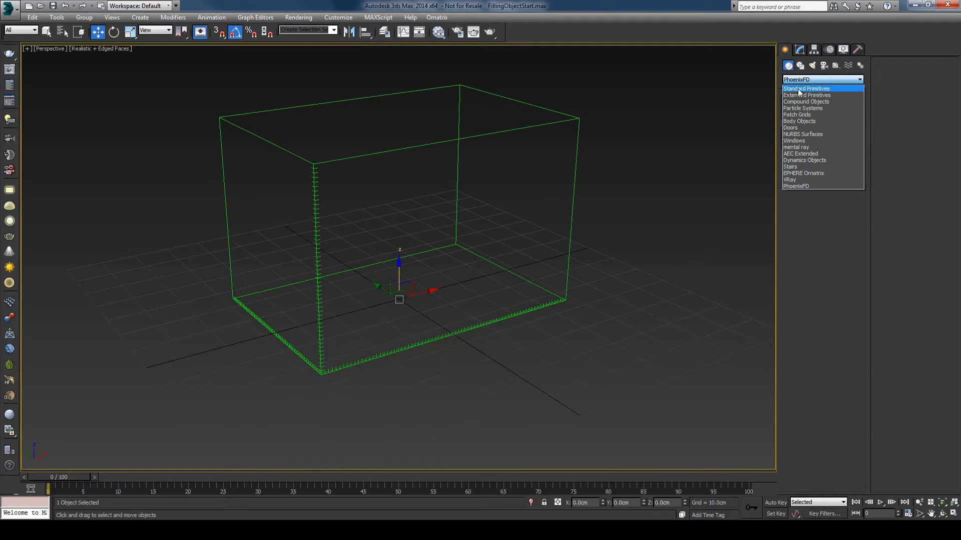
{"action": "left_click", "coordinate": [816, 88]}
{"action": "left_click", "coordinate": [808, 157]}
{"action": "middle_click_drag", "start_coordinate": [450, 278], "coordinate": [339, 307], "text": "alt"}
{"action": "left_click_drag", "start_coordinate": [338, 306], "coordinate": [352, 323]}
Raise the teapot up inside the grid and tilt it
{"action": "key", "text": "w"}
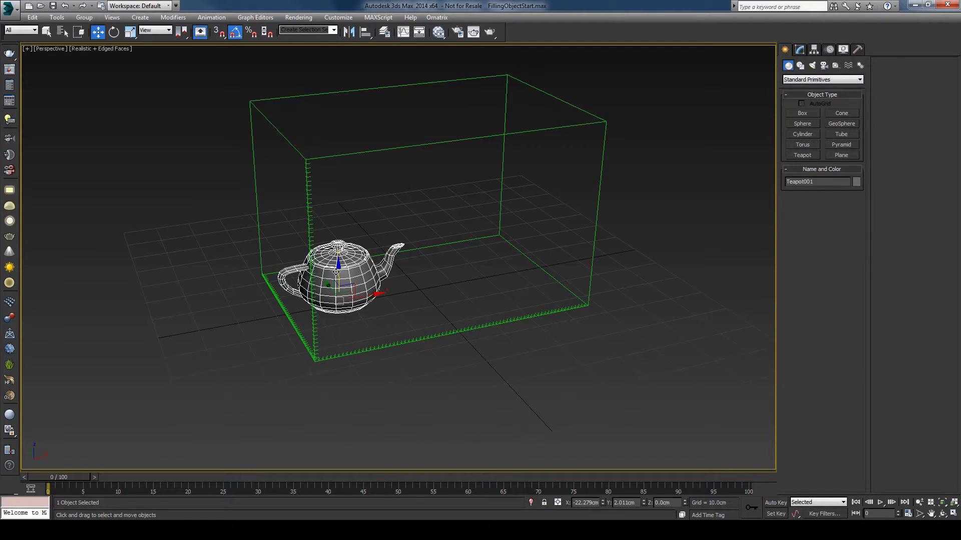
{"action": "left_click_drag", "start_coordinate": [335, 268], "coordinate": [368, 245]}
{"action": "key", "text": "e"}
{"action": "key", "text": "w"}
{"action": "left_click_drag", "start_coordinate": [337, 208], "coordinate": [336, 193]}
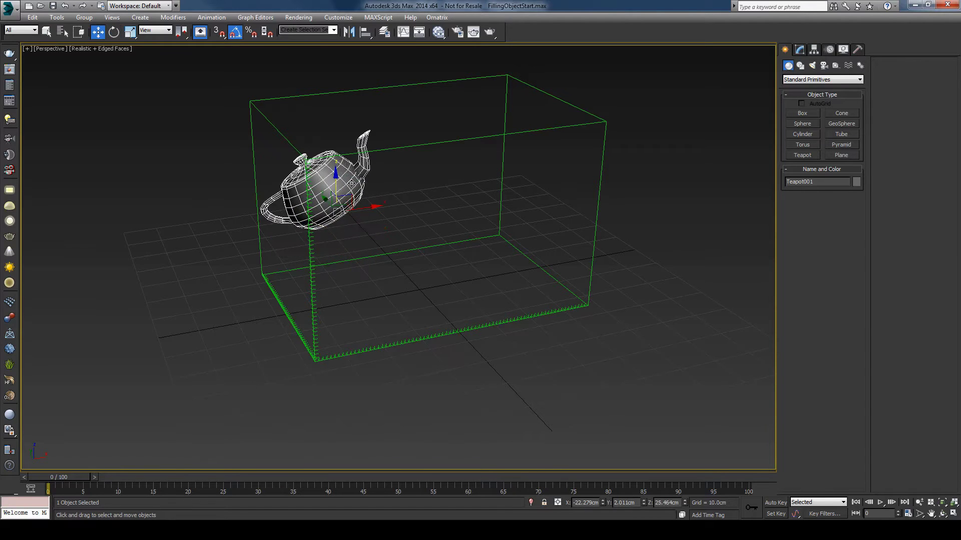
Reposition the teapot from the Top and Right views, then return to Perspective
{"action": "key", "text": "t"}
{"action": "left_click_drag", "start_coordinate": [424, 254], "coordinate": [484, 236]}
{"action": "key", "text": "v"}
{"action": "left_click", "coordinate": [593, 307]}
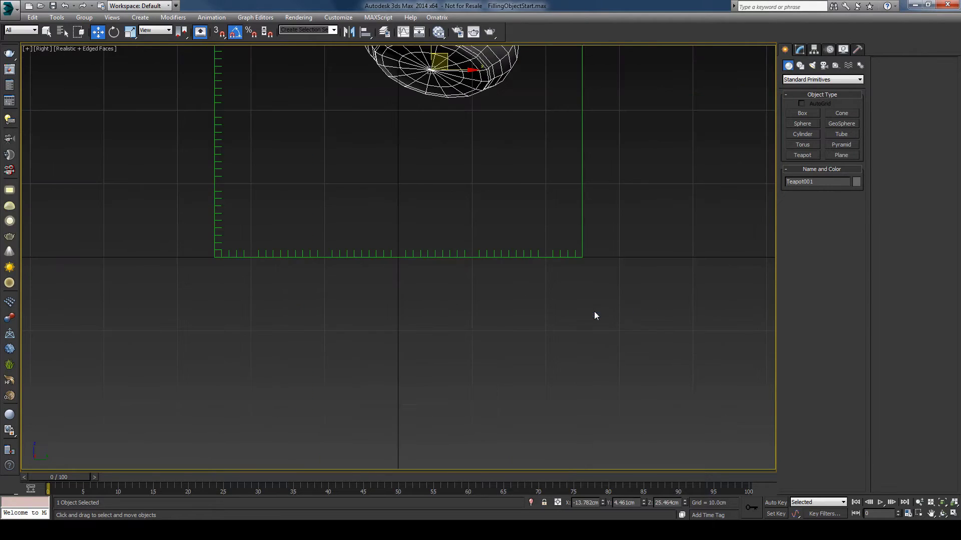
{"action": "key", "text": "v"}
{"action": "left_click", "coordinate": [621, 346]}
{"action": "middle_click_drag", "start_coordinate": [602, 325], "coordinate": [603, 346], "text": "alt"}
{"action": "scroll", "coordinate": [581, 329], "scroll_direction": "up", "scroll_amount": 3}
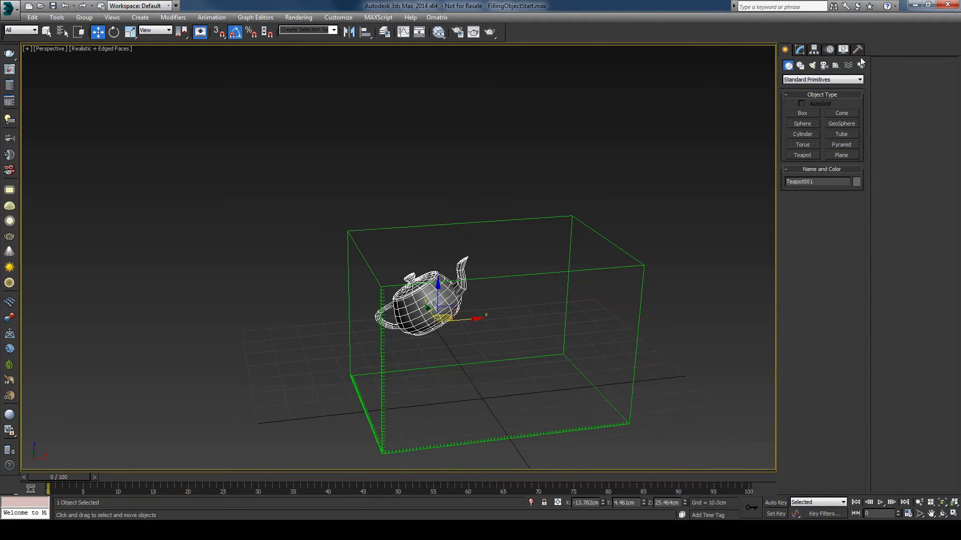
Create a PhoenixFD liquid source helper in the scene
{"action": "left_click", "coordinate": [835, 65]}
{"action": "left_click", "coordinate": [835, 80]}
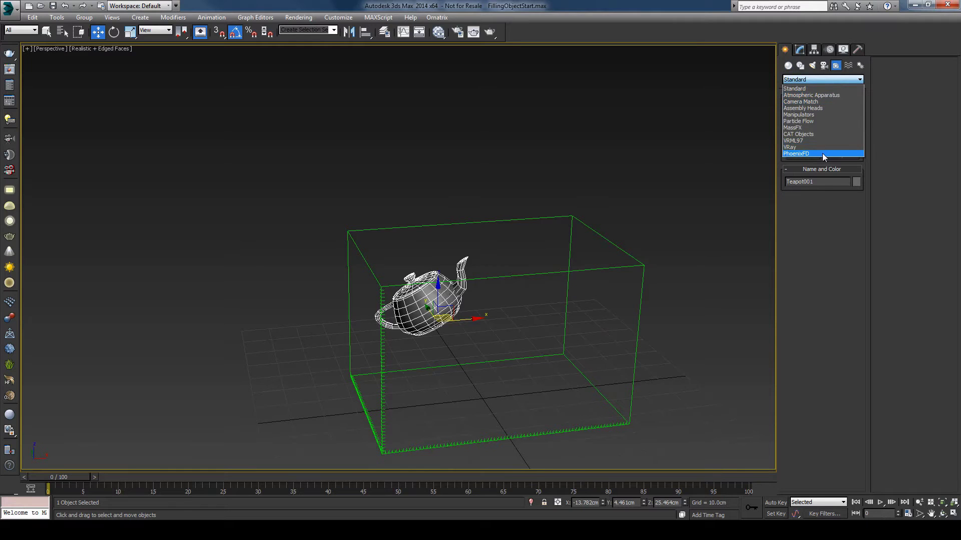
{"action": "left_click", "coordinate": [821, 153]}
{"action": "left_click", "coordinate": [838, 124]}
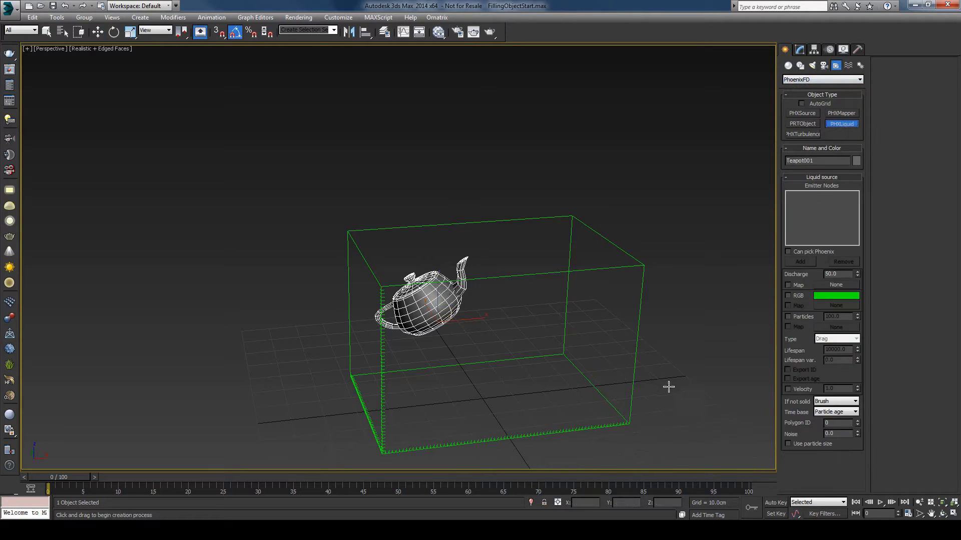
{"action": "left_click_drag", "start_coordinate": [665, 382], "coordinate": [701, 395]}
{"action": "key", "text": "e"}
Pick Teapot001 as the source's emitter node and set 'If not solid' to Brush
{"action": "left_click", "coordinate": [800, 50]}
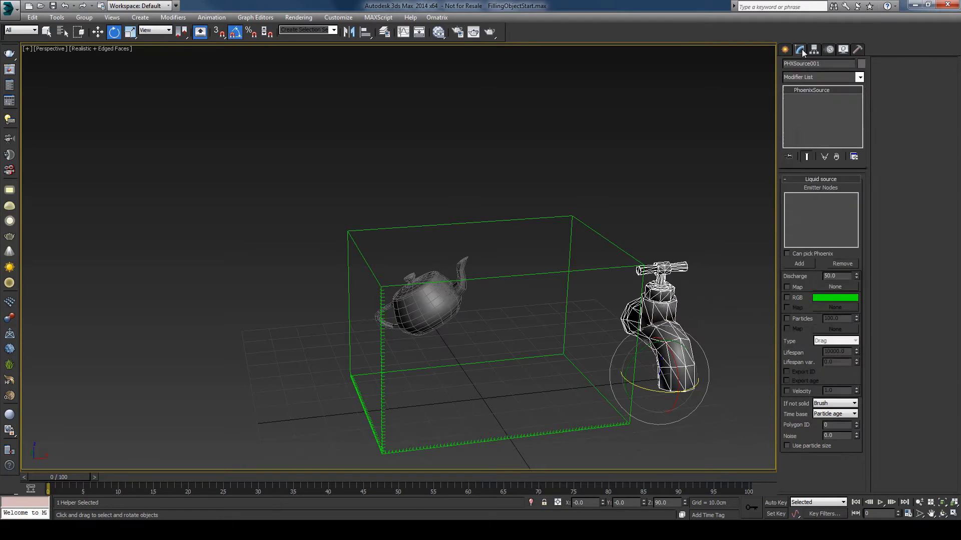
{"action": "left_click", "coordinate": [802, 263]}
{"action": "left_click", "coordinate": [424, 305]}
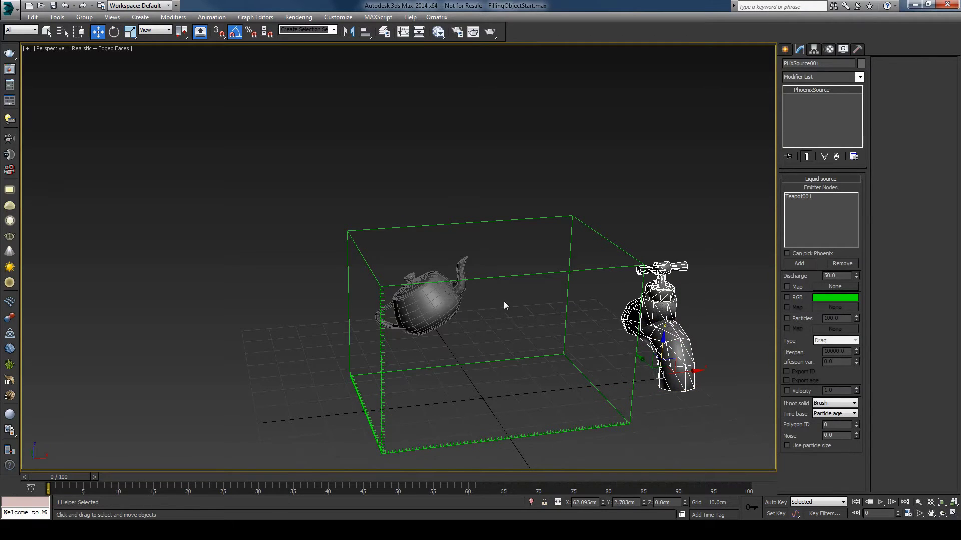
{"action": "middle_click_drag", "start_coordinate": [504, 303], "coordinate": [522, 262]}
{"action": "scroll", "coordinate": [466, 263], "scroll_direction": "up", "scroll_amount": 4}
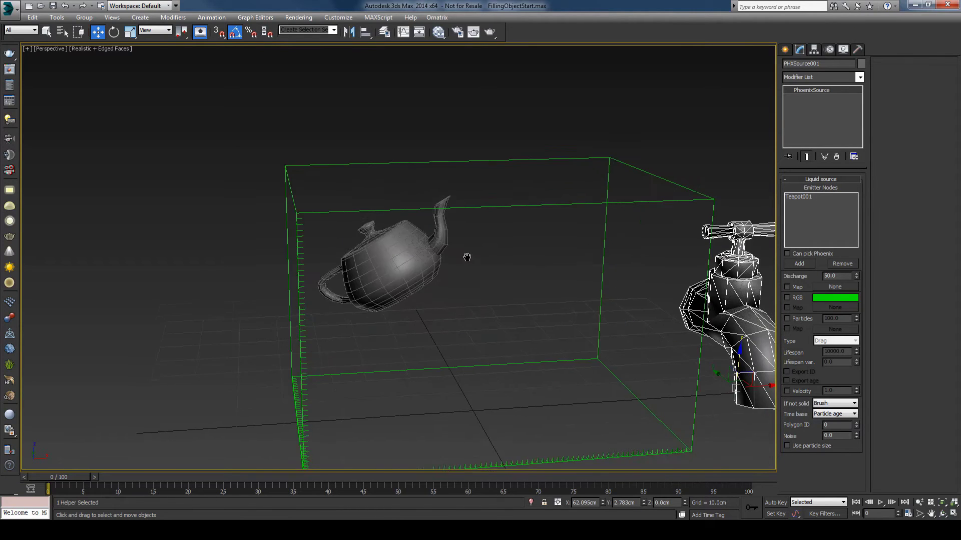
{"action": "middle_click_drag", "start_coordinate": [533, 277], "coordinate": [521, 276]}
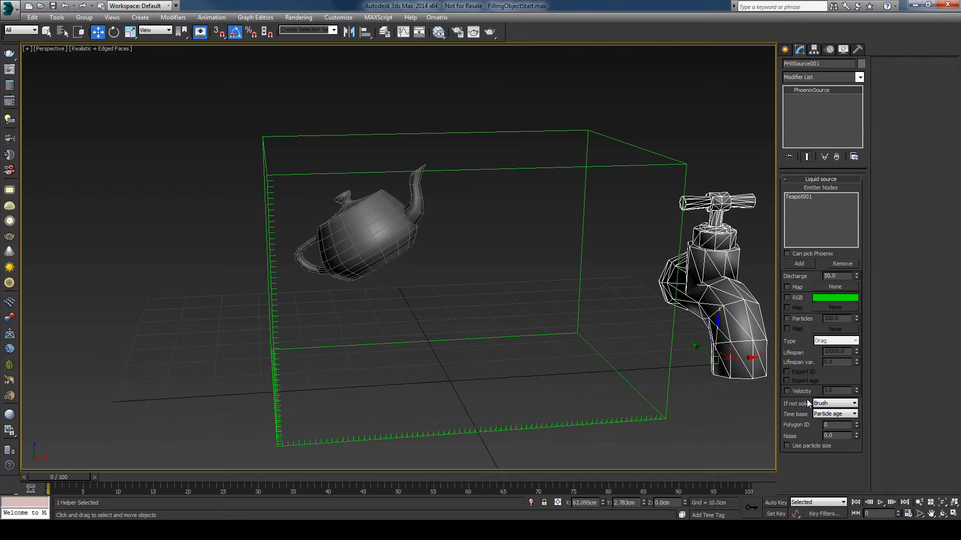
{"action": "left_click", "coordinate": [842, 407]}
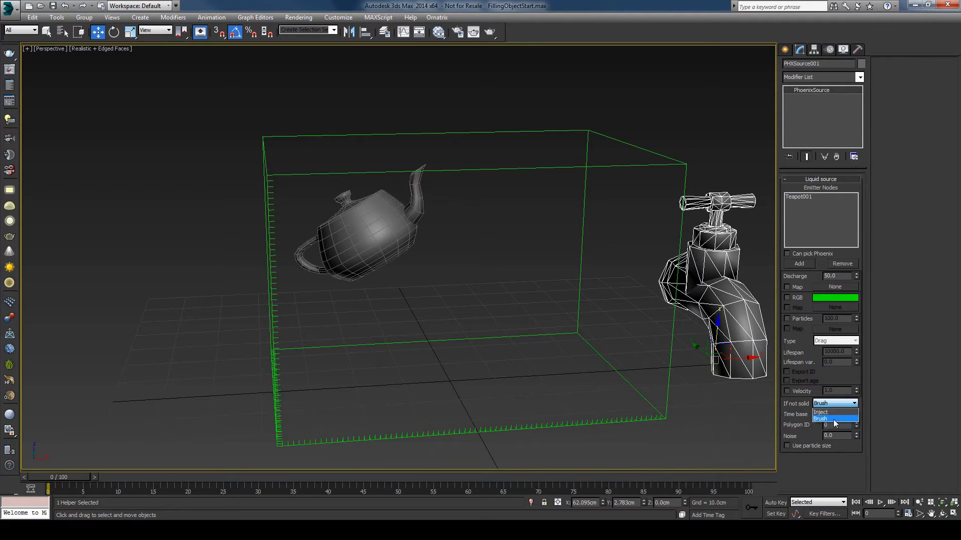
{"action": "left_click", "coordinate": [835, 423]}
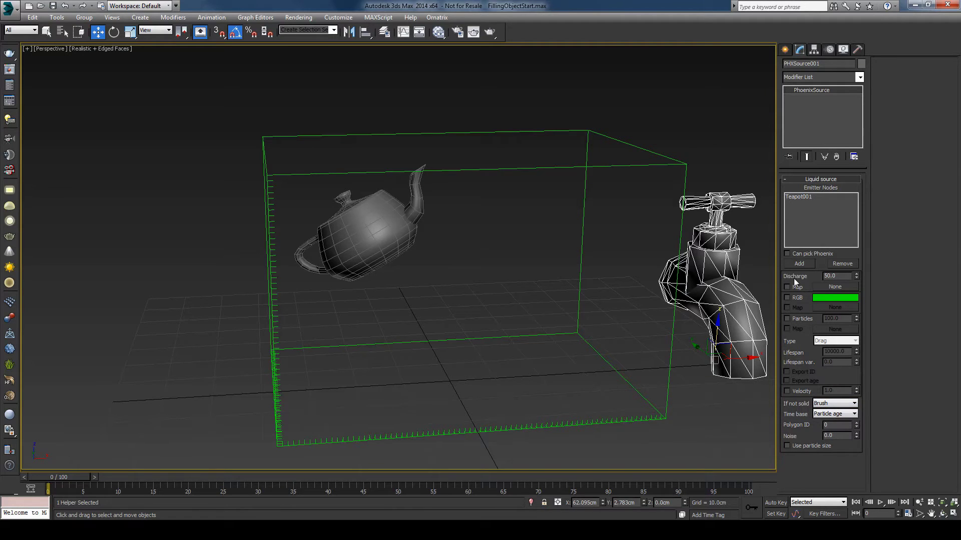
Set the source's Discharge value to 100
{"action": "double_click", "coordinate": [842, 275]}
{"action": "left_click", "coordinate": [846, 274]}
{"action": "key", "text": "BackSpace"}
{"action": "key", "text": "BackSpace"}
{"action": "key", "text": "BackSpace"}
{"action": "key", "text": "BackSpace"}
{"action": "type", "text": "100"}
{"action": "key", "text": "Return"}
With Auto Key, key Discharge to 0 at frame 1
{"action": "left_click", "coordinate": [777, 503]}
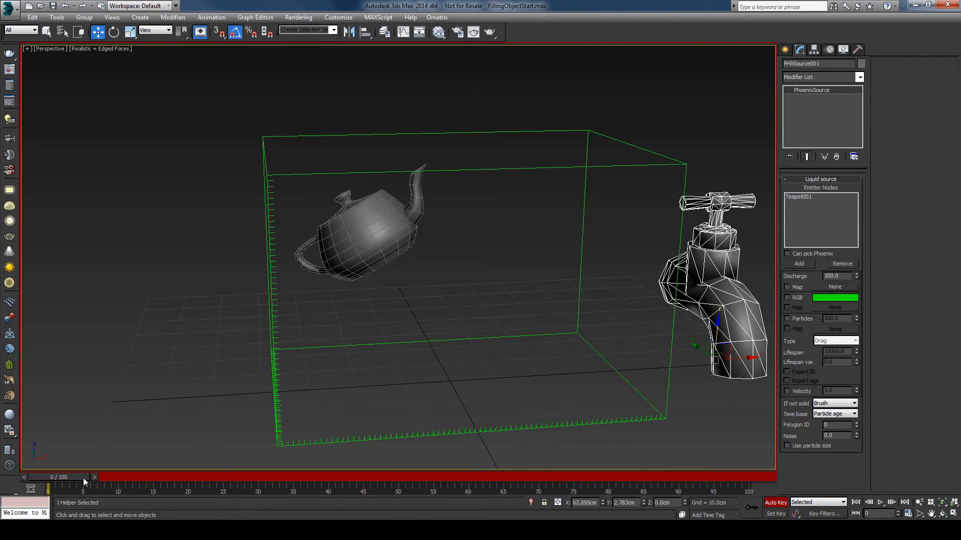
{"action": "left_click", "coordinate": [836, 276]}
{"action": "left_click", "coordinate": [94, 476]}
{"action": "right_click", "coordinate": [854, 276]}
{"action": "left_click", "coordinate": [773, 503]}
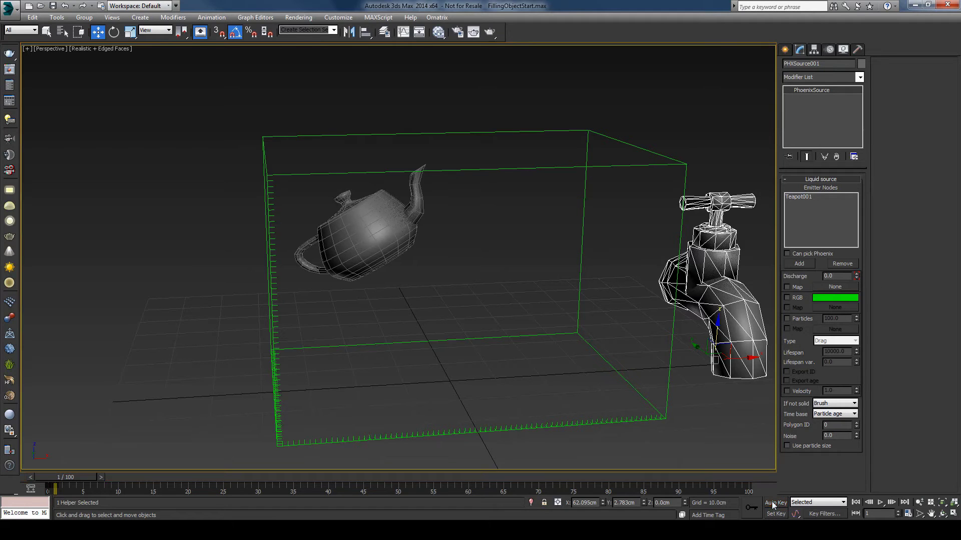
Show the Discharge animation curve in Track View
{"action": "right_click", "coordinate": [835, 275]}
{"action": "left_click", "coordinate": [816, 422]}
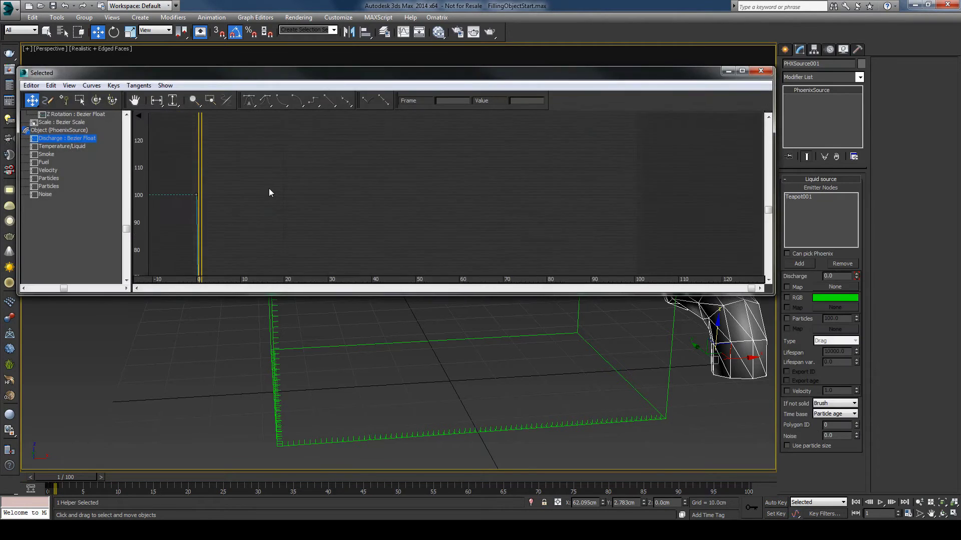
{"action": "scroll", "coordinate": [269, 192], "scroll_direction": "down", "scroll_amount": 4}
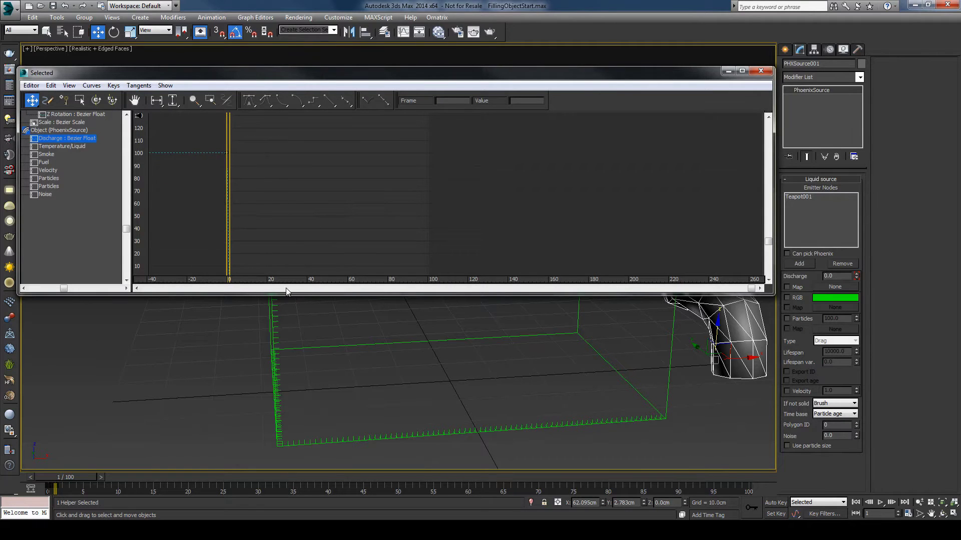
{"action": "scroll", "coordinate": [300, 240], "scroll_direction": "down", "scroll_amount": 2}
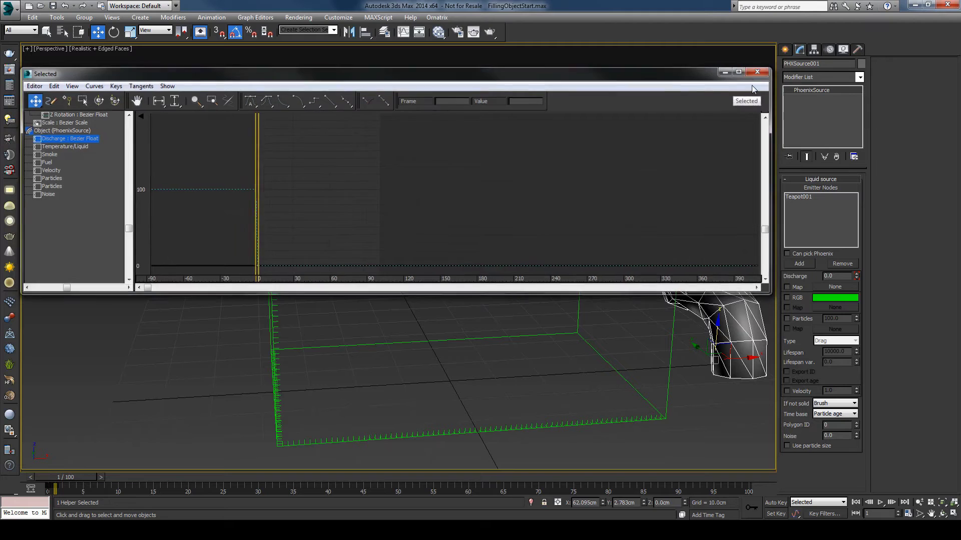
Enable Liquids on PhoenixFD001, run a short simulation, and scrub back to frame 1
{"action": "left_click", "coordinate": [761, 70]}
{"action": "left_click", "coordinate": [654, 416]}
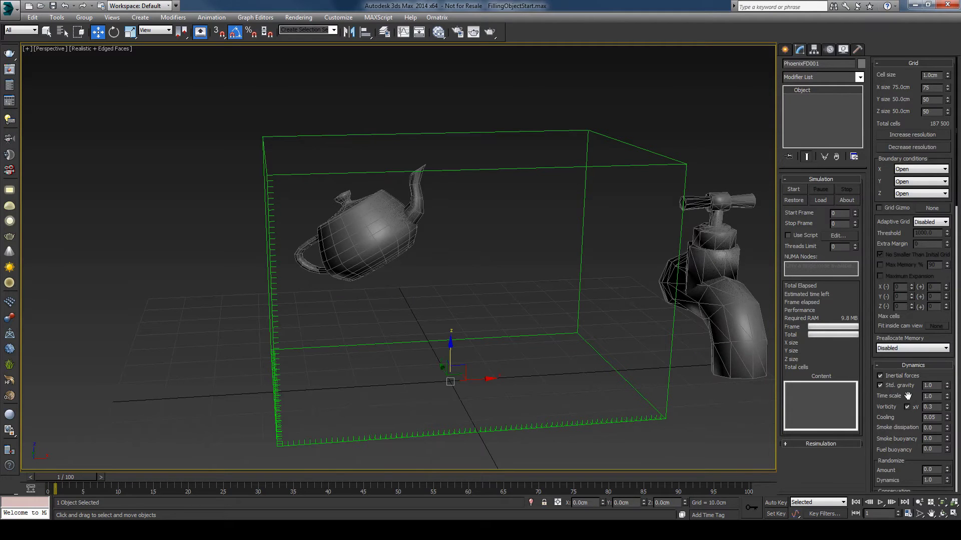
{"action": "scroll", "coordinate": [898, 189], "scroll_direction": "down", "scroll_amount": 5}
{"action": "scroll", "coordinate": [894, 377], "scroll_direction": "down", "scroll_amount": 1}
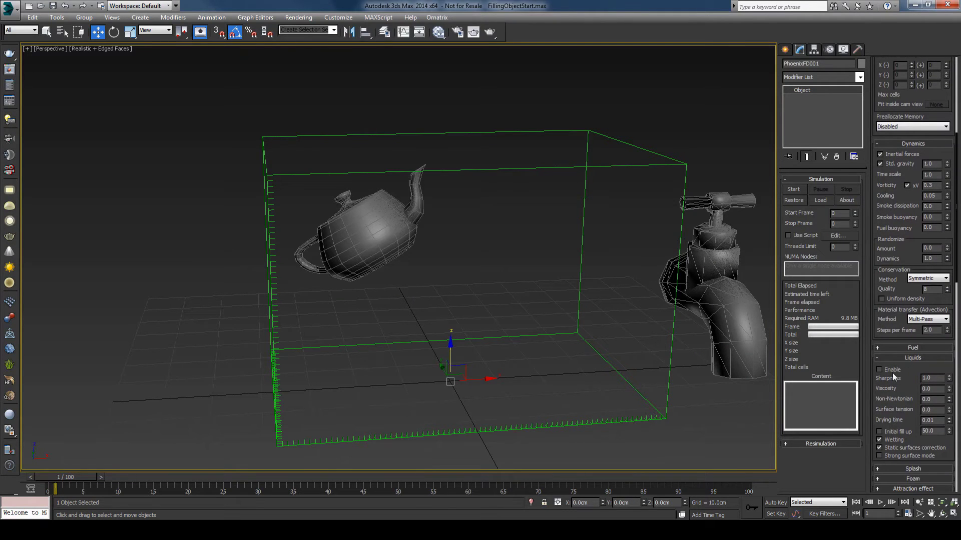
{"action": "left_click", "coordinate": [879, 370]}
{"action": "left_click", "coordinate": [793, 189]}
{"action": "left_click", "coordinate": [816, 189]}
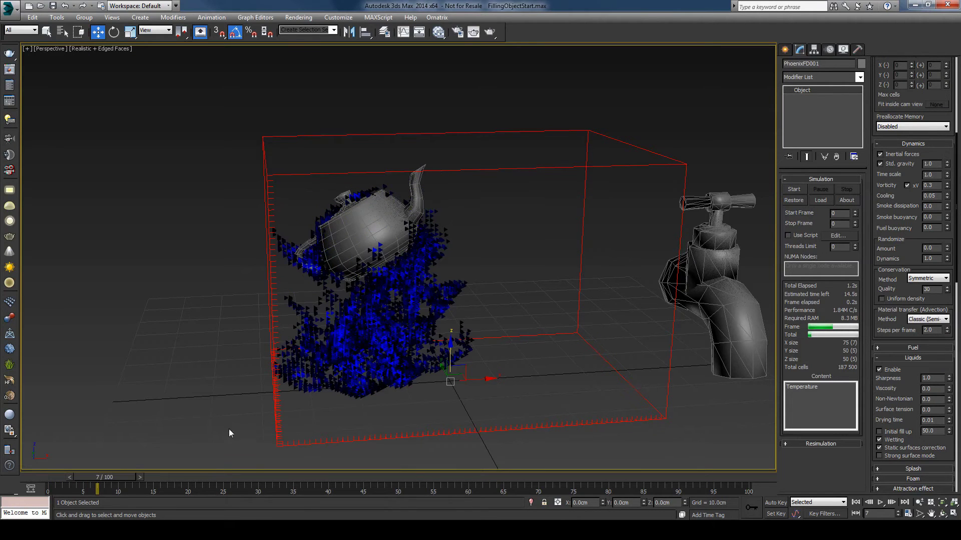
{"action": "left_click_drag", "start_coordinate": [97, 485], "coordinate": [65, 471]}
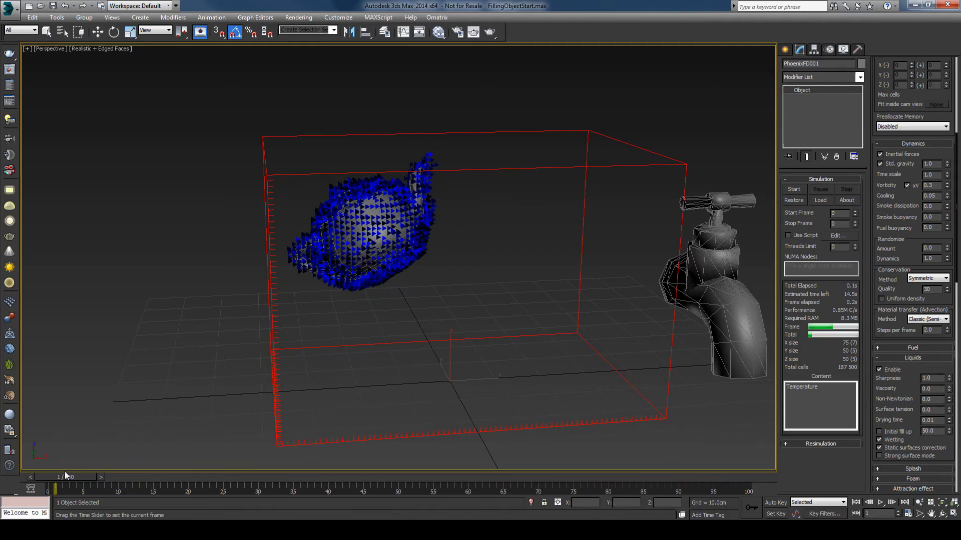
Turn on Display as Box in Teapot001's Object Properties
{"action": "scroll", "coordinate": [395, 330], "scroll_direction": "up", "scroll_amount": 5}
{"action": "left_click", "coordinate": [382, 193]}
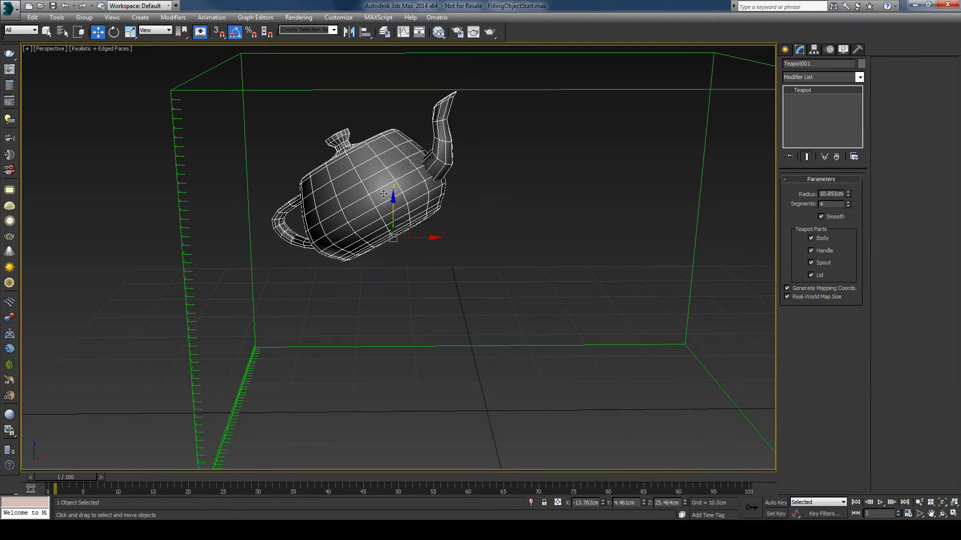
{"action": "right_click", "coordinate": [433, 194]}
{"action": "left_click", "coordinate": [462, 254]}
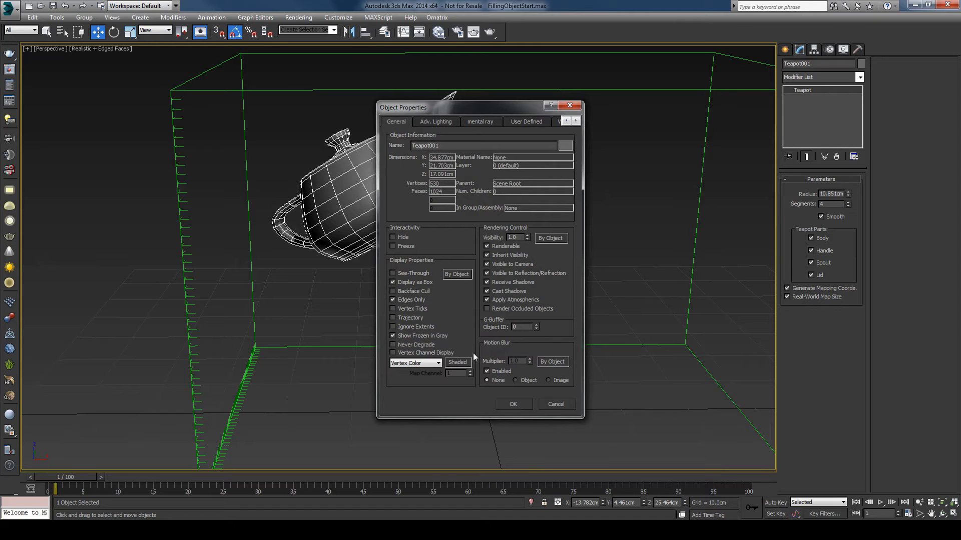
{"action": "left_click", "coordinate": [512, 404]}
Select PhoenixFD001 to check its blue liquid preview inside the grid
{"action": "scroll", "coordinate": [350, 346], "scroll_direction": "down", "scroll_amount": 5}
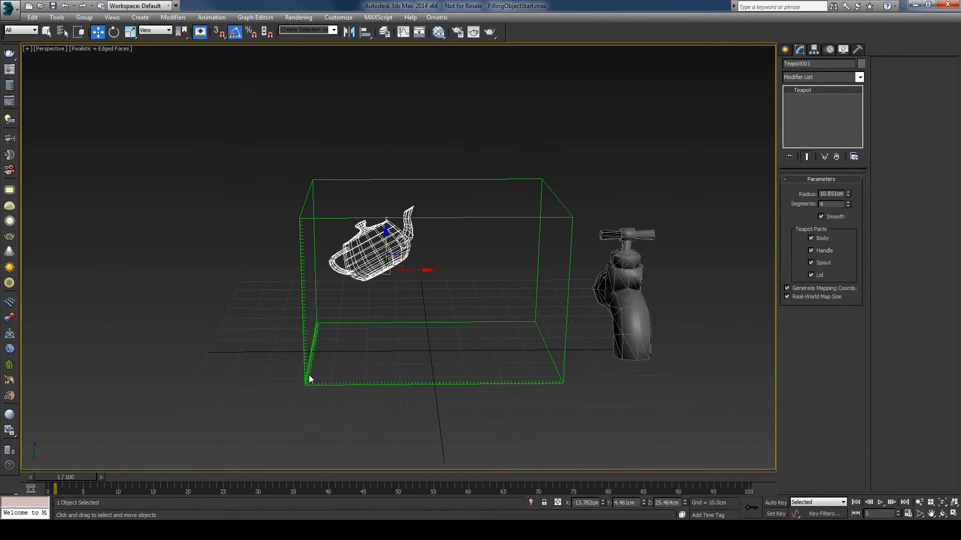
{"action": "left_click", "coordinate": [309, 379]}
{"action": "scroll", "coordinate": [900, 359], "scroll_direction": "down", "scroll_amount": 1}
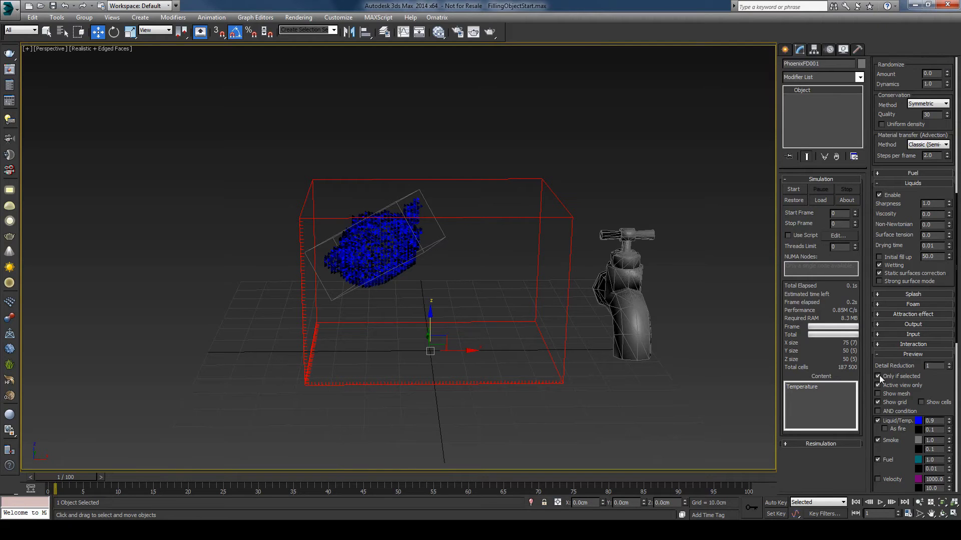
{"action": "left_click", "coordinate": [279, 346]}
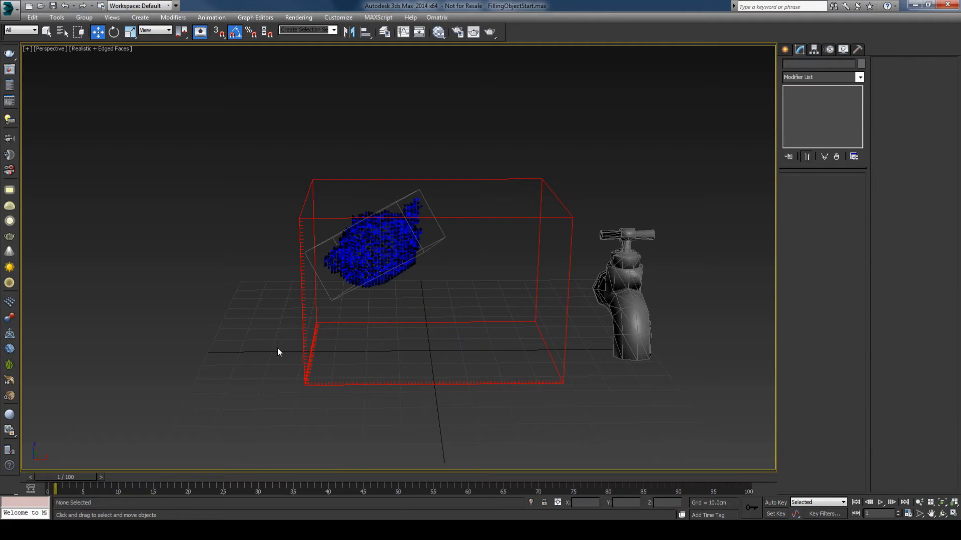
{"action": "left_click", "coordinate": [308, 382]}
{"action": "middle_click_drag", "start_coordinate": [326, 386], "coordinate": [391, 271]}
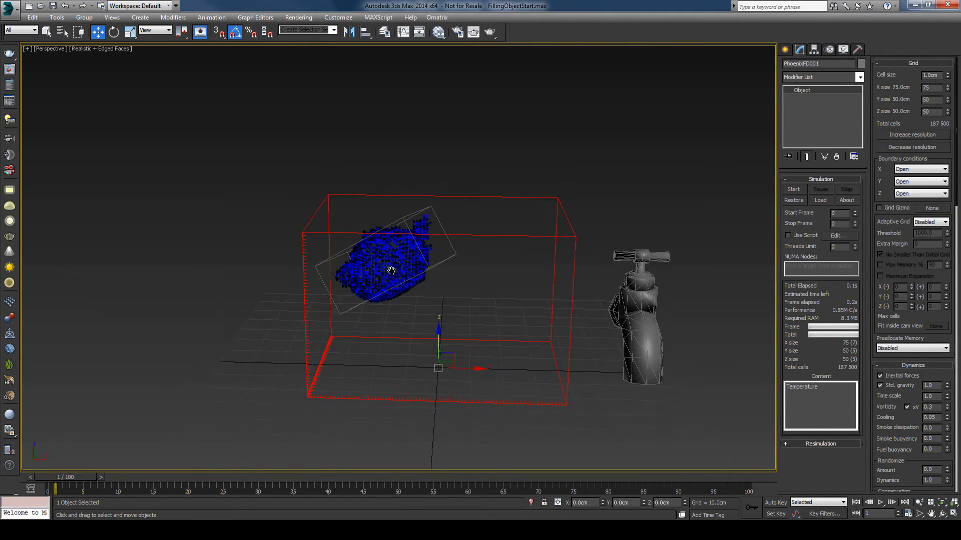
{"action": "left_click", "coordinate": [426, 280]}
{"action": "key", "text": "z"}
{"action": "middle_click_drag", "start_coordinate": [424, 315], "coordinate": [512, 324], "text": "alt"}
{"action": "left_click", "coordinate": [520, 295]}
{"action": "left_click", "coordinate": [526, 281]}
{"action": "middle_click_drag", "start_coordinate": [563, 245], "coordinate": [536, 302], "text": "alt"}
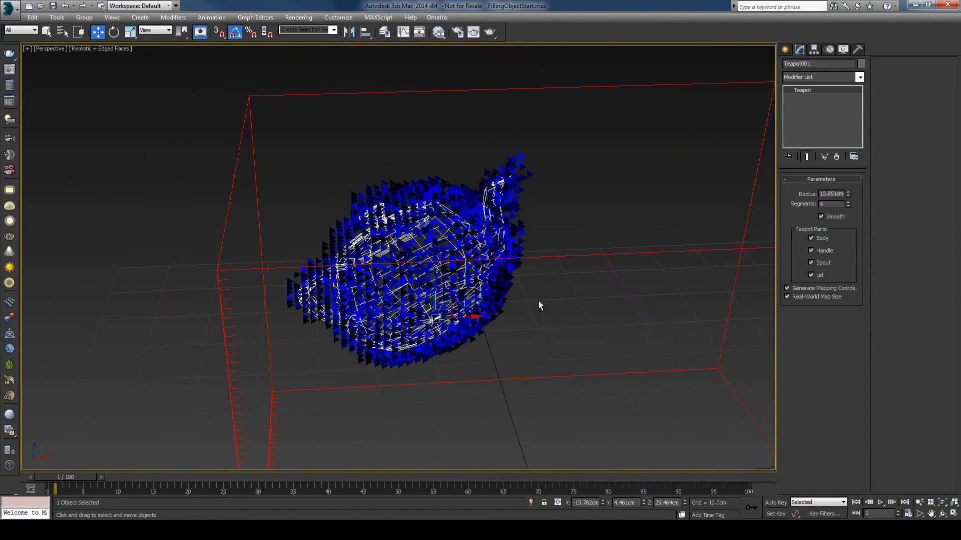
{"action": "left_click", "coordinate": [536, 302]}
{"action": "mouse_move", "coordinate": [443, 291]}
{"action": "middle_mouse_down", "text": "alt"}
{"action": "mouse_move", "coordinate": [426, 262]}
{"action": "mouse_move", "coordinate": [428, 285]}
{"action": "mouse_move", "coordinate": [457, 281]}
{"action": "middle_mouse_up", "text": "alt"}
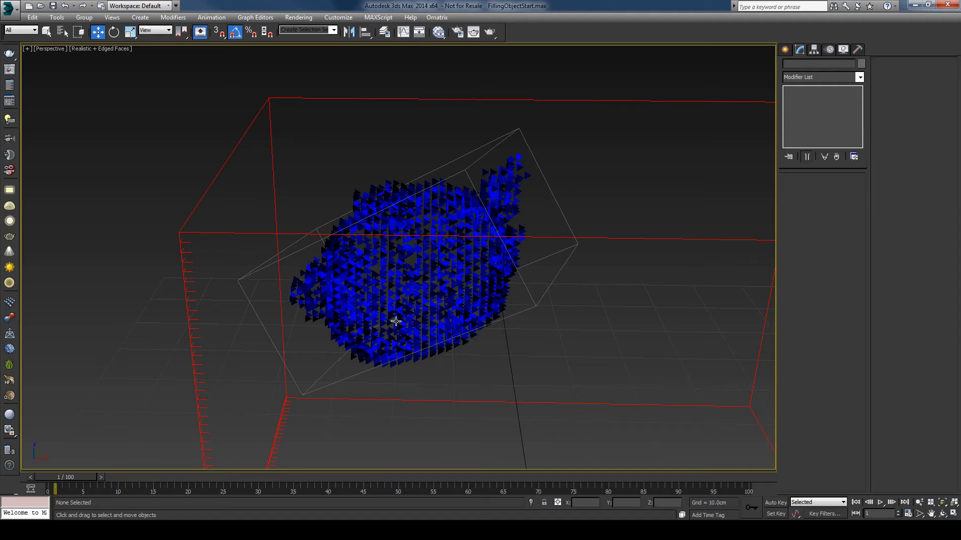
{"action": "left_click", "coordinate": [536, 306]}
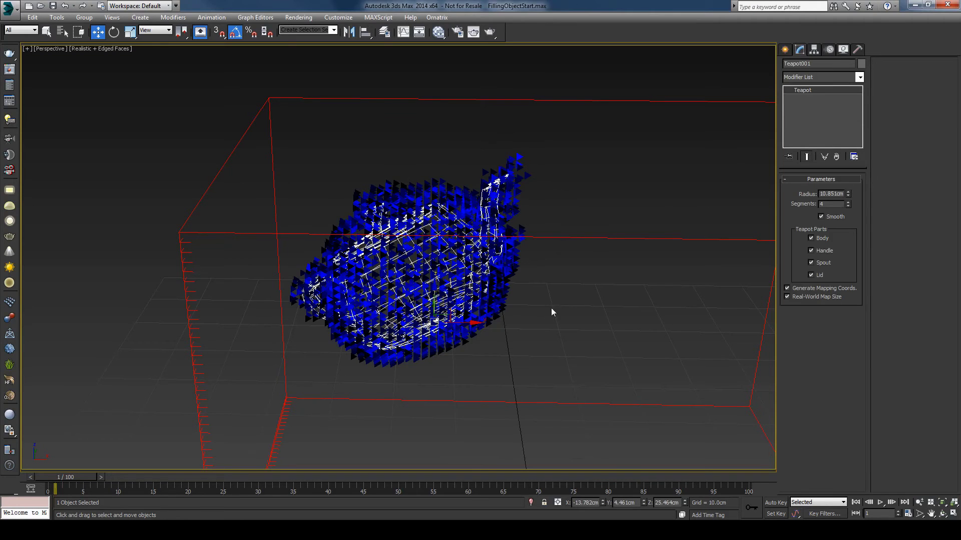
Open the teapot's Phoenix FD properties and confirm them with OK
{"action": "right_click", "coordinate": [560, 282]}
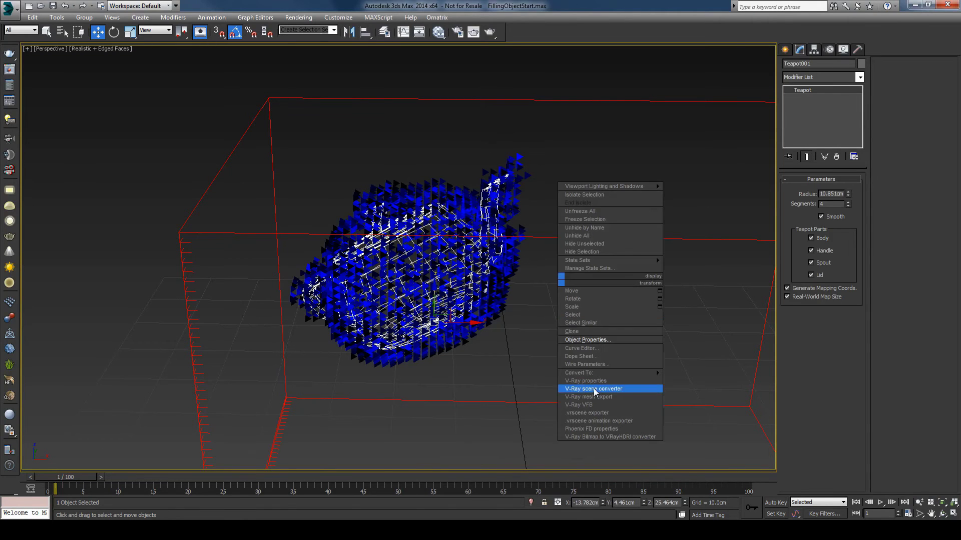
{"action": "left_click", "coordinate": [628, 433]}
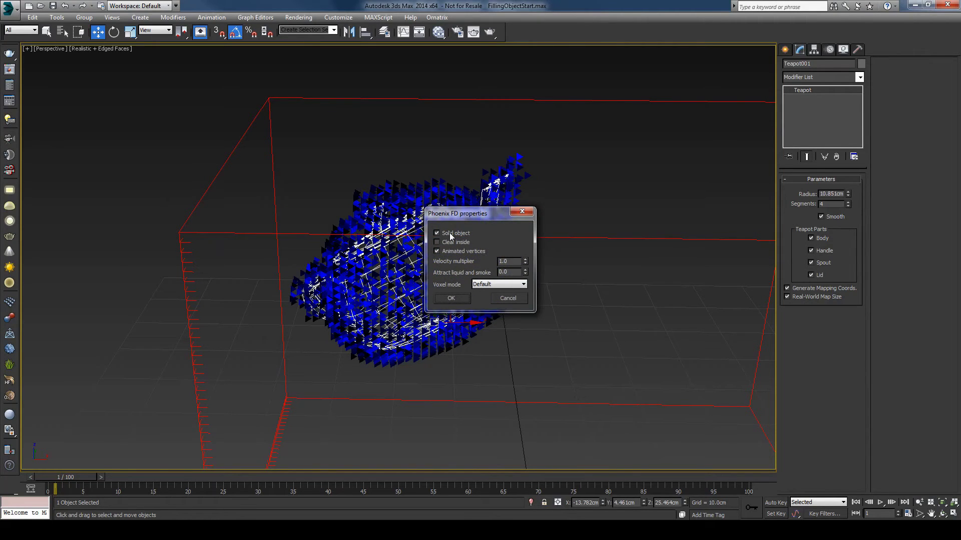
{"action": "left_click", "coordinate": [450, 298]}
Rerun the PhoenixFD001 liquid simulation and scrub back to an early frame
{"action": "scroll", "coordinate": [459, 323], "scroll_direction": "down", "scroll_amount": 3}
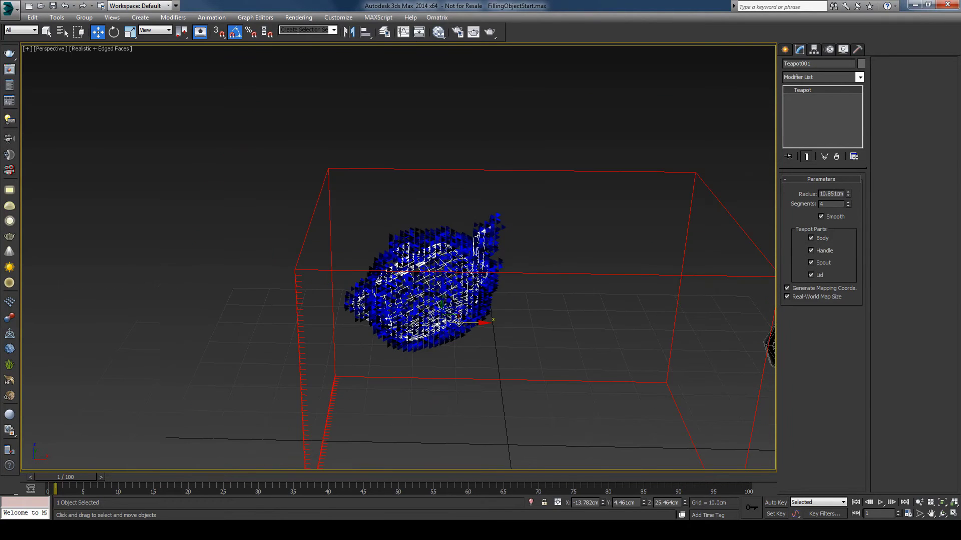
{"action": "scroll", "coordinate": [434, 353], "scroll_direction": "down", "scroll_amount": 3}
{"action": "left_click", "coordinate": [365, 392]}
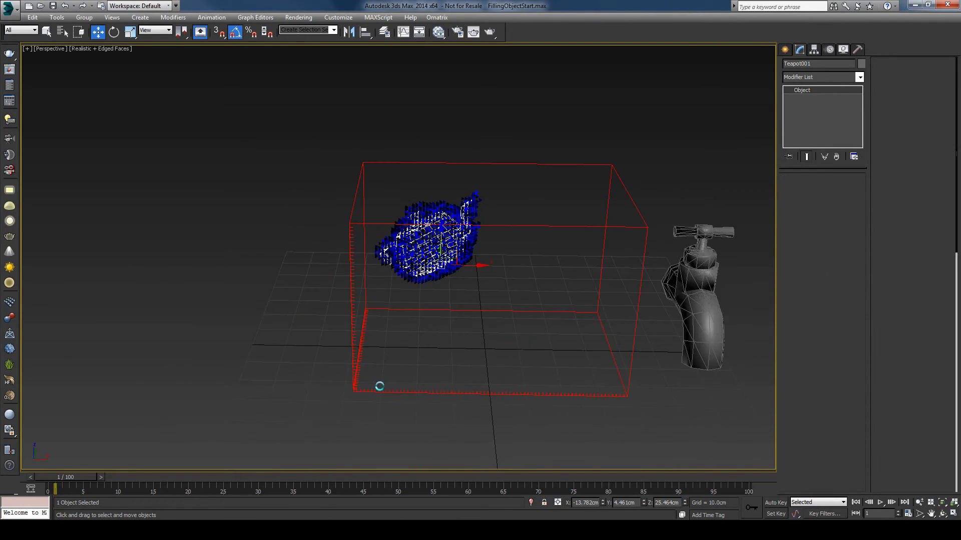
{"action": "left_click", "coordinate": [795, 189]}
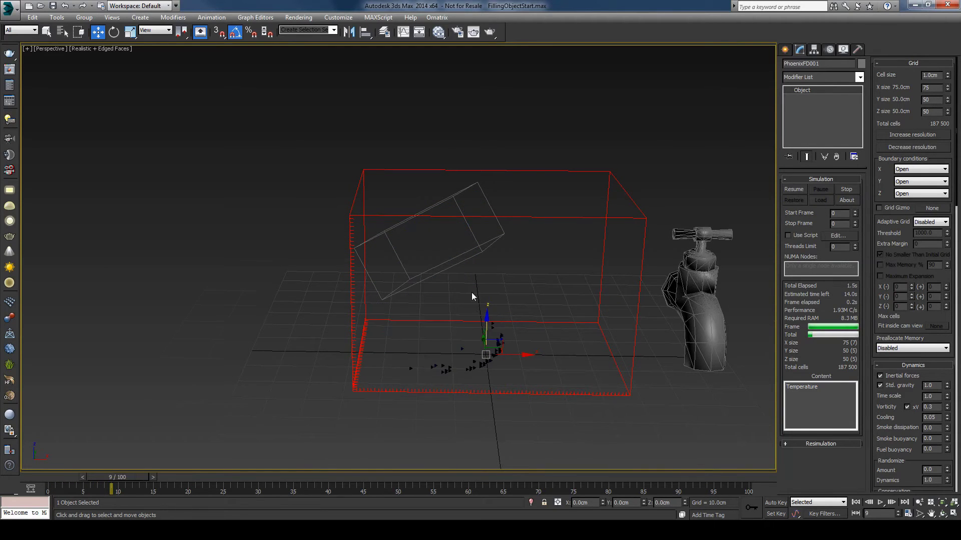
{"action": "scroll", "coordinate": [471, 292], "scroll_direction": "up", "scroll_amount": 3}
{"action": "left_click_drag", "start_coordinate": [120, 476], "coordinate": [74, 476]}
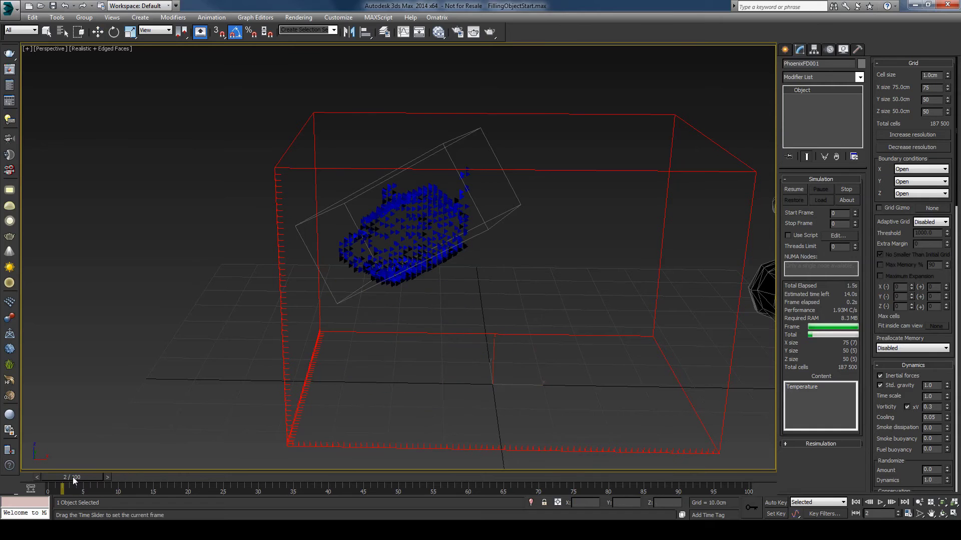
Orbit and zoom the view to inspect the blue liquid voxels in the teapot
{"action": "key", "text": "w"}
{"action": "middle_click_drag", "start_coordinate": [526, 206], "coordinate": [525, 221], "text": "alt"}
{"action": "scroll", "coordinate": [478, 248], "scroll_direction": "up", "scroll_amount": 6}
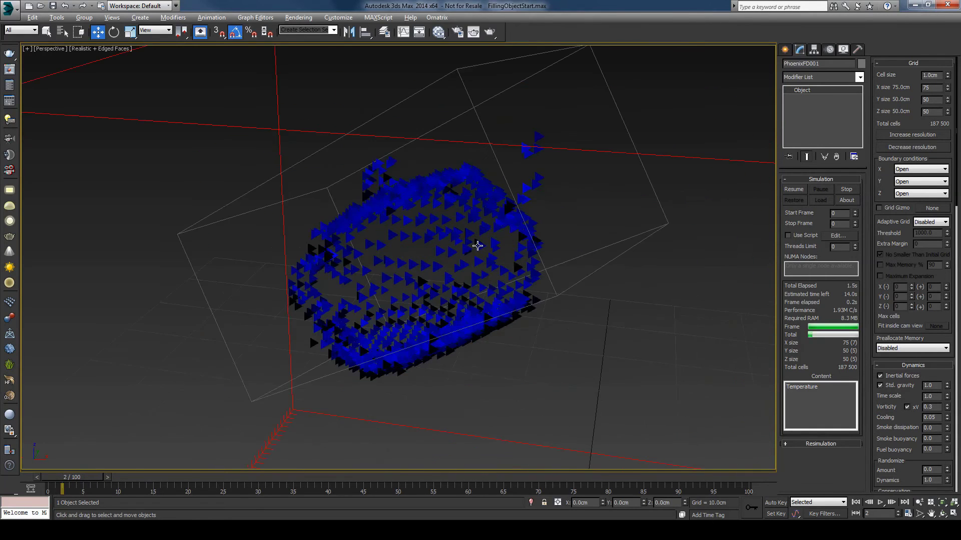
{"action": "middle_click_drag", "start_coordinate": [480, 255], "coordinate": [461, 295], "text": "alt"}
{"action": "middle_click_drag", "start_coordinate": [574, 292], "coordinate": [553, 290], "text": "alt"}
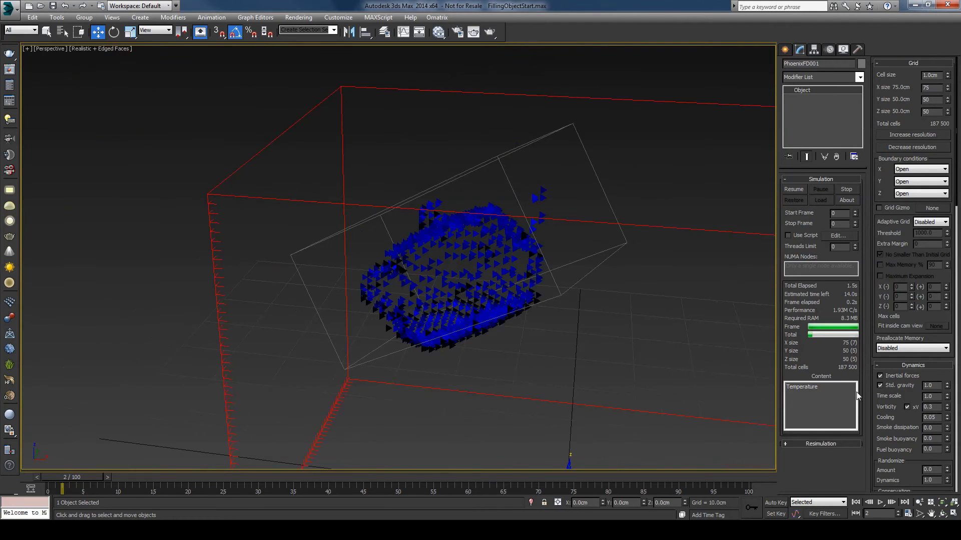
{"action": "left_click_drag", "start_coordinate": [890, 416], "coordinate": [888, 254]}
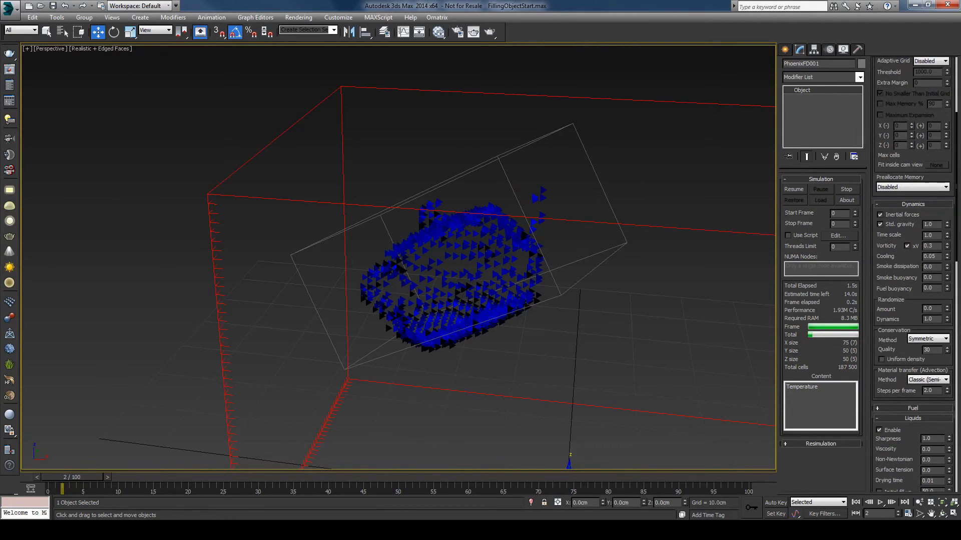
Lower PhoenixFD001's Liquid/Temp preview threshold to 0.1
{"action": "scroll", "coordinate": [898, 390], "scroll_direction": "down", "scroll_amount": 6}
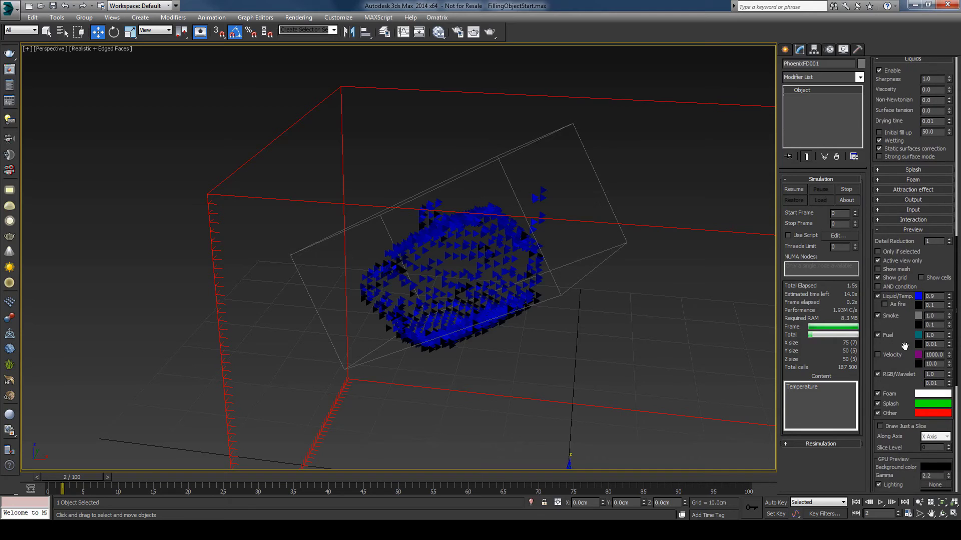
{"action": "middle_click_drag", "start_coordinate": [638, 333], "coordinate": [612, 307], "text": "alt"}
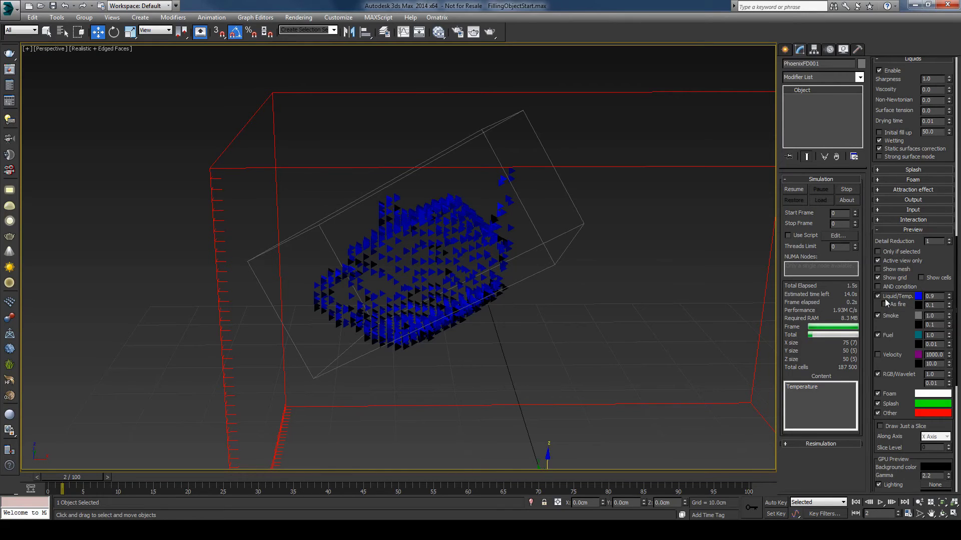
{"action": "double_click", "coordinate": [930, 296]}
{"action": "type", "text": "0.1"}
{"action": "key", "text": "Return"}
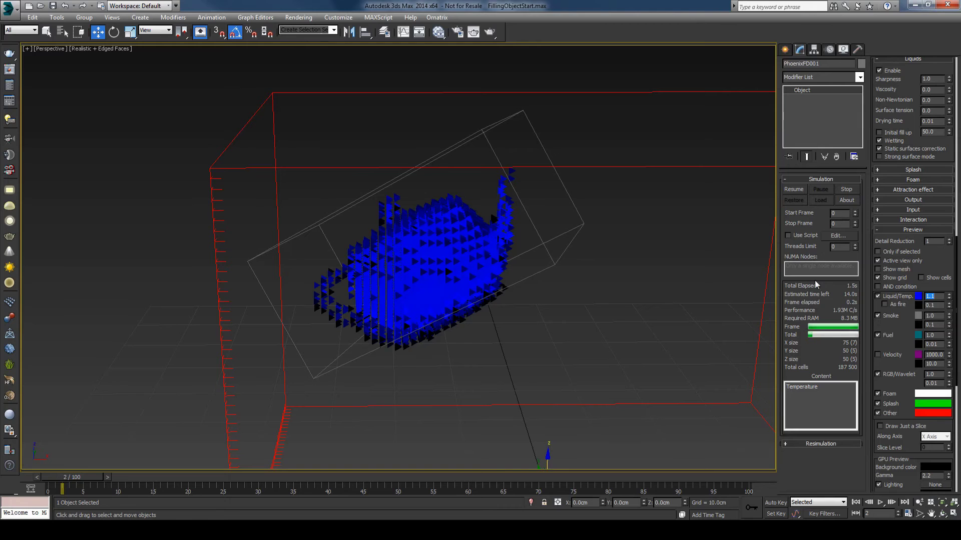
Orbit around the denser voxel preview and reselect the Liquid/Temp threshold field
{"action": "middle_click_drag", "start_coordinate": [691, 262], "coordinate": [561, 270], "text": "alt"}
{"action": "scroll", "coordinate": [463, 248], "scroll_direction": "up", "scroll_amount": 3}
{"action": "mouse_move", "coordinate": [463, 249]}
{"action": "middle_mouse_down", "text": "alt"}
{"action": "mouse_move", "coordinate": [445, 221]}
{"action": "mouse_move", "coordinate": [440, 231]}
{"action": "mouse_move", "coordinate": [450, 235]}
{"action": "middle_mouse_up", "text": "alt"}
{"action": "scroll", "coordinate": [527, 252], "scroll_direction": "down", "scroll_amount": 4}
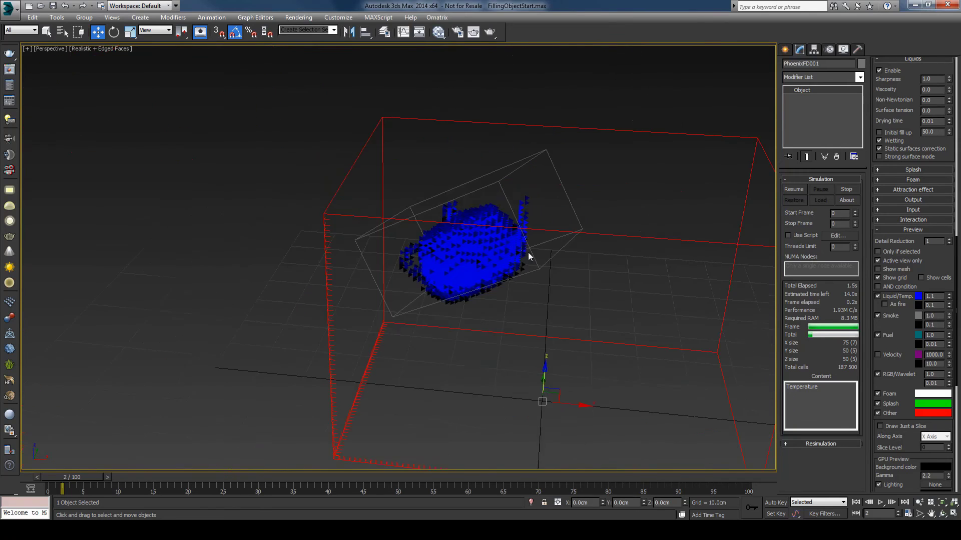
{"action": "double_click", "coordinate": [930, 296]}
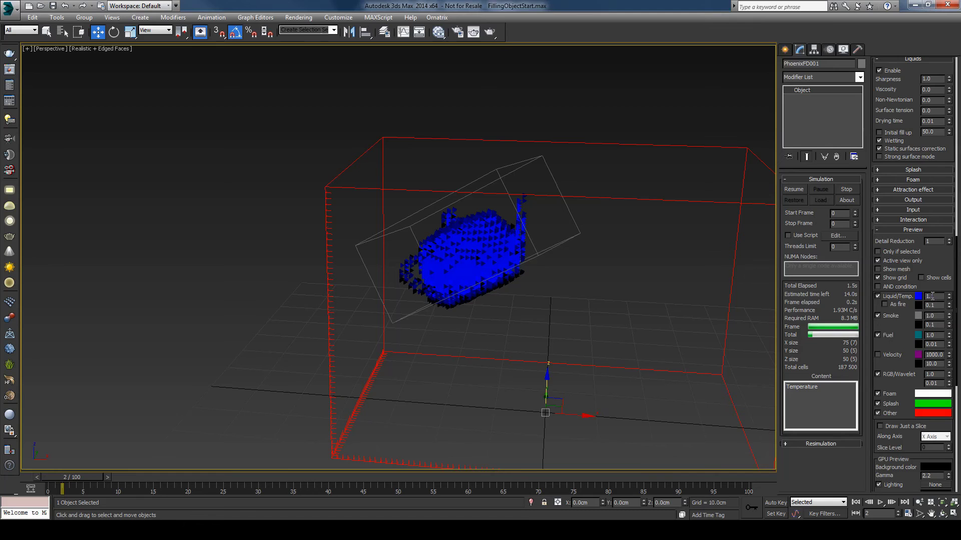
In PhoenixFD001's Grid rollout, set X and Y boundaries to Jammed both and Z to Jammed (-)
{"action": "left_click_drag", "start_coordinate": [932, 296], "coordinate": [940, 296]}
{"action": "mouse_move", "coordinate": [590, 276]}
{"action": "middle_mouse_down", "text": "alt"}
{"action": "mouse_move", "coordinate": [586, 257]}
{"action": "mouse_move", "coordinate": [594, 288]}
{"action": "middle_mouse_up", "text": "alt"}
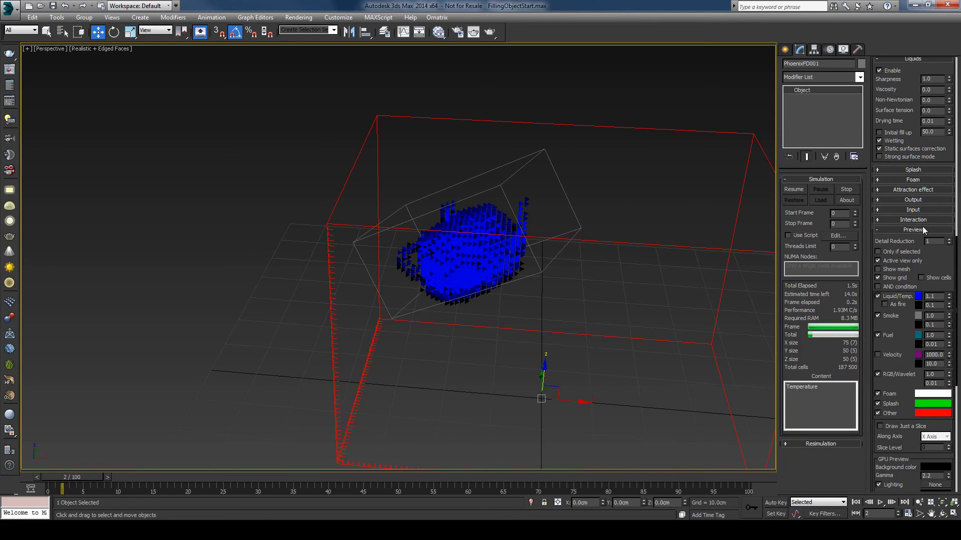
{"action": "scroll", "coordinate": [916, 210], "scroll_direction": "up", "scroll_amount": 10}
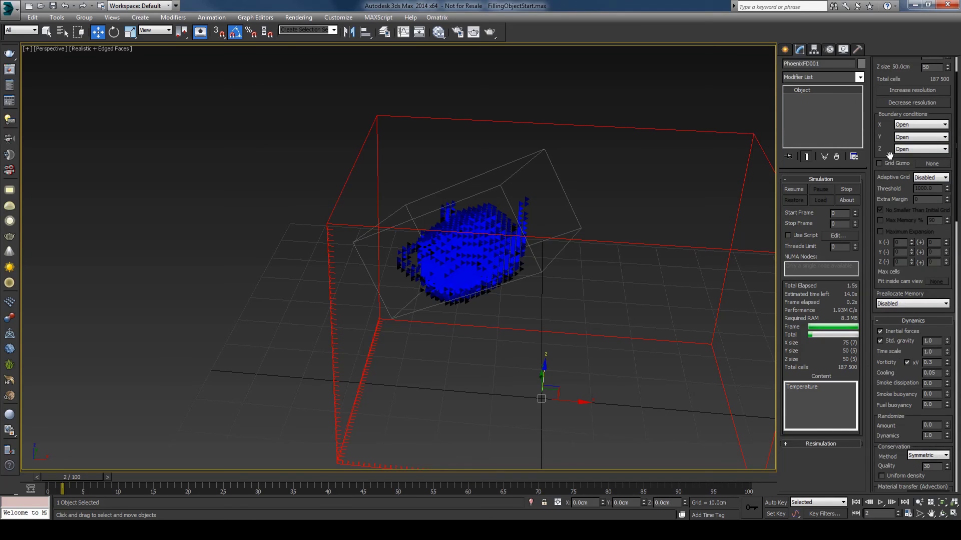
{"action": "left_click_drag", "start_coordinate": [889, 155], "coordinate": [889, 216]}
{"action": "left_click", "coordinate": [909, 171]}
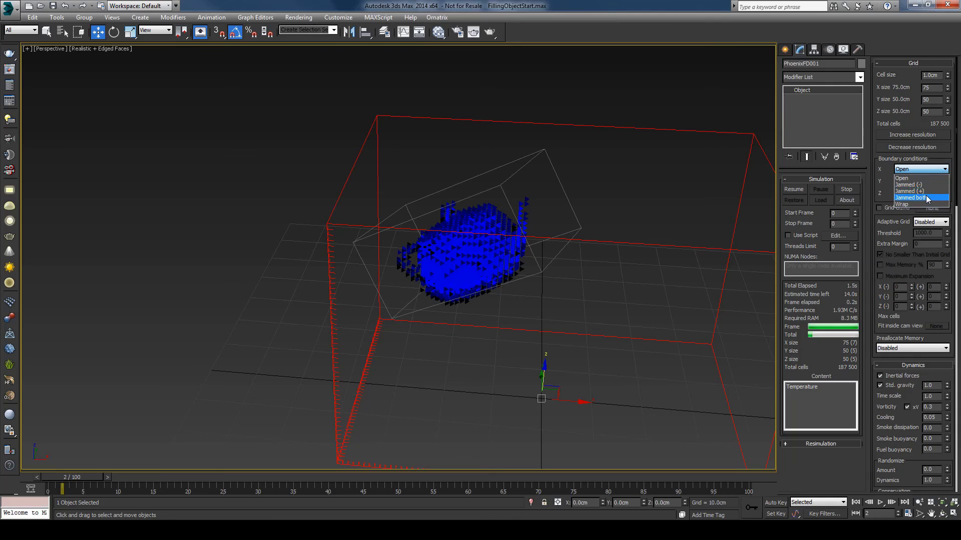
{"action": "left_click", "coordinate": [924, 197]}
{"action": "left_click", "coordinate": [914, 179]}
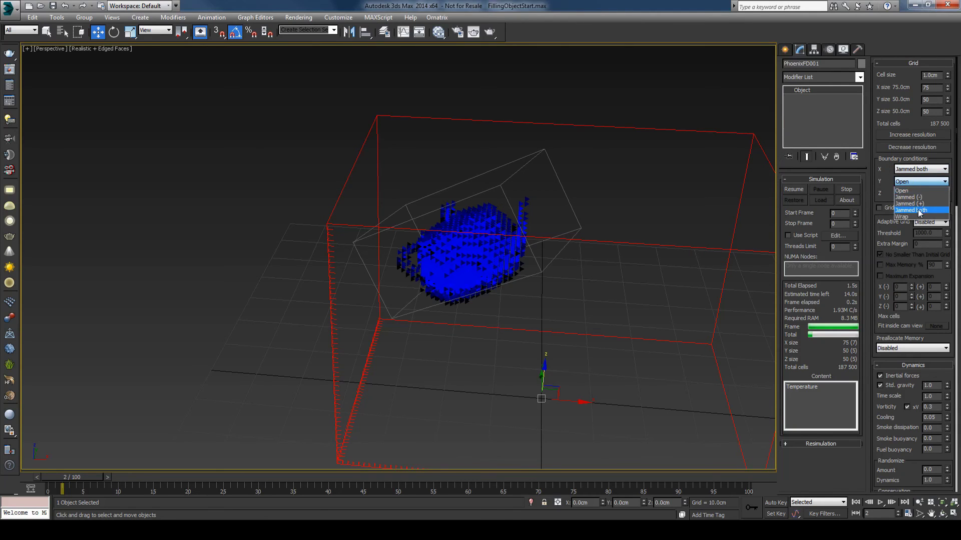
{"action": "left_click", "coordinate": [919, 211]}
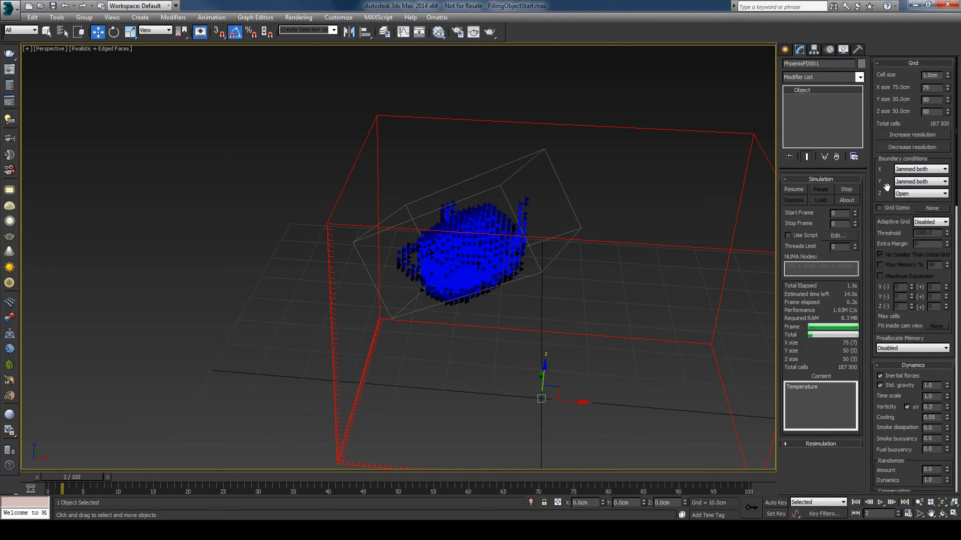
{"action": "scroll", "coordinate": [894, 181], "scroll_direction": "down", "scroll_amount": 1}
{"action": "left_click", "coordinate": [905, 179]}
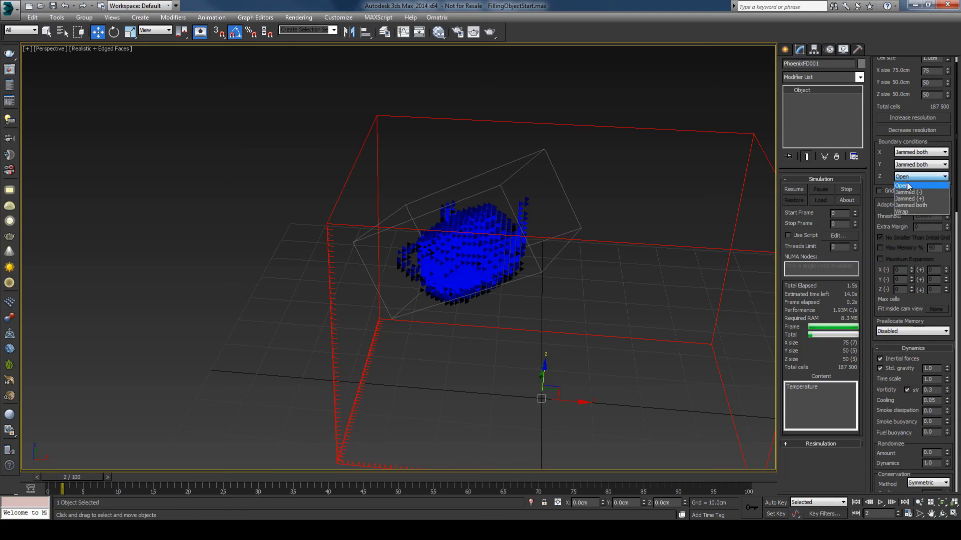
{"action": "left_click", "coordinate": [918, 193]}
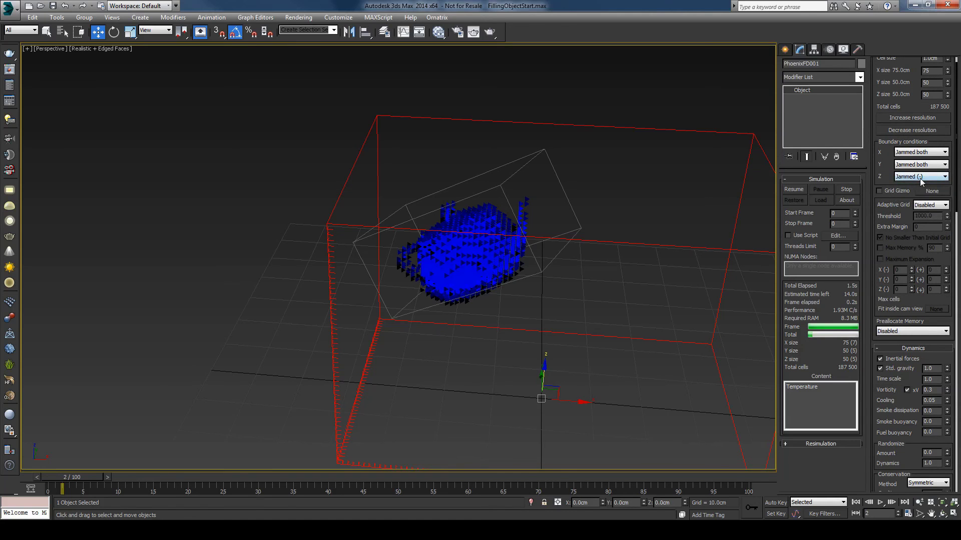
{"action": "scroll", "coordinate": [660, 332], "scroll_direction": "down", "scroll_amount": 5}
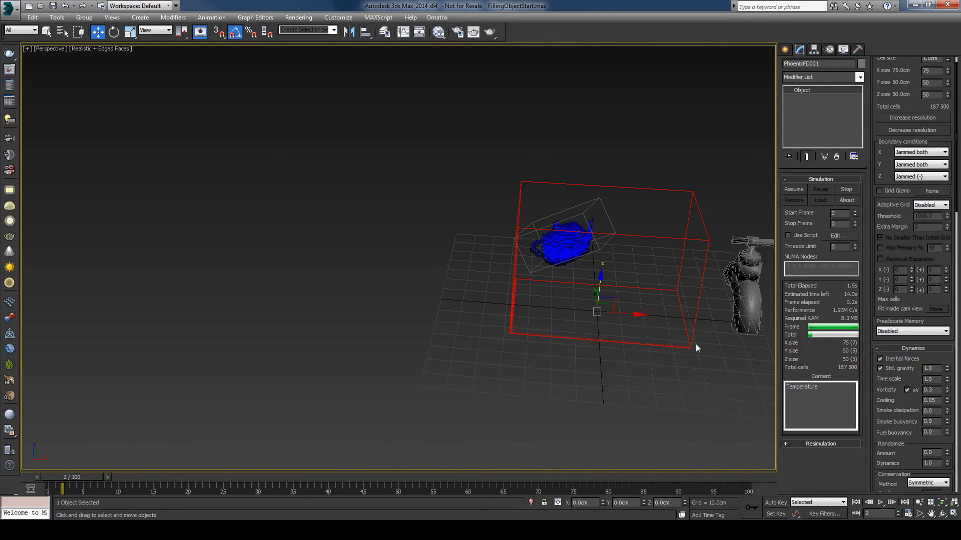
Centre the grid in the viewport and restart the simulation with the jammed boundaries
{"action": "scroll", "coordinate": [661, 272], "scroll_direction": "up", "scroll_amount": 4}
{"action": "middle_click_drag", "start_coordinate": [682, 265], "coordinate": [665, 251]}
{"action": "left_click", "coordinate": [795, 189]}
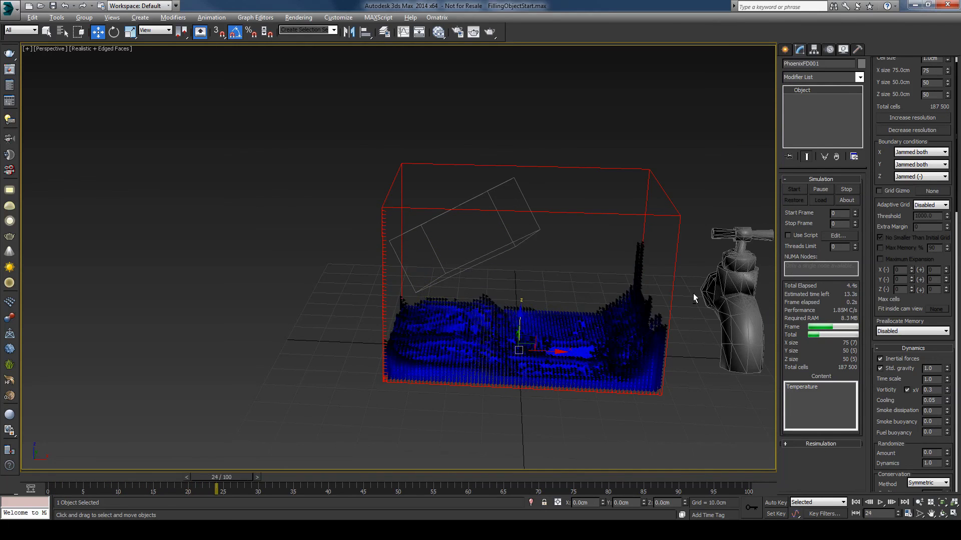
{"action": "middle_click_drag", "start_coordinate": [695, 292], "coordinate": [680, 310], "text": "alt"}
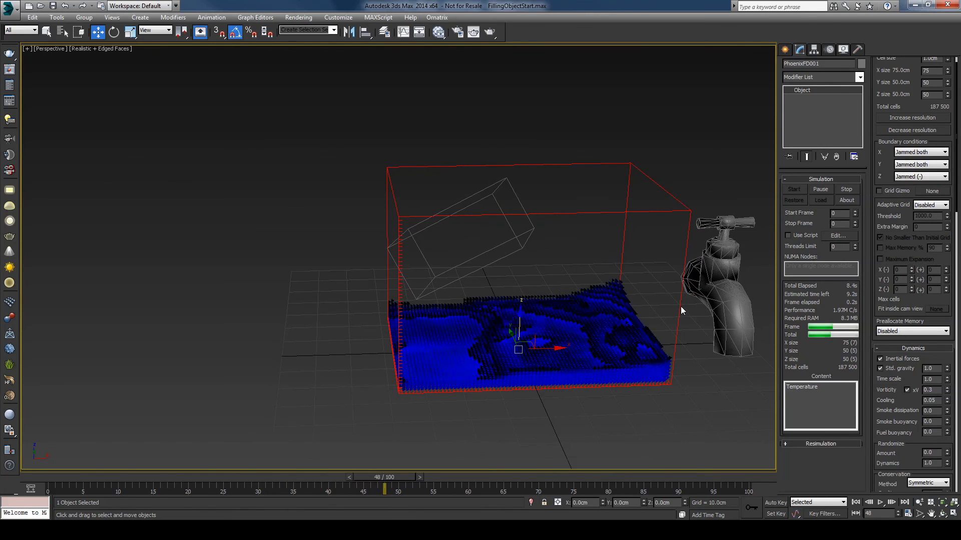